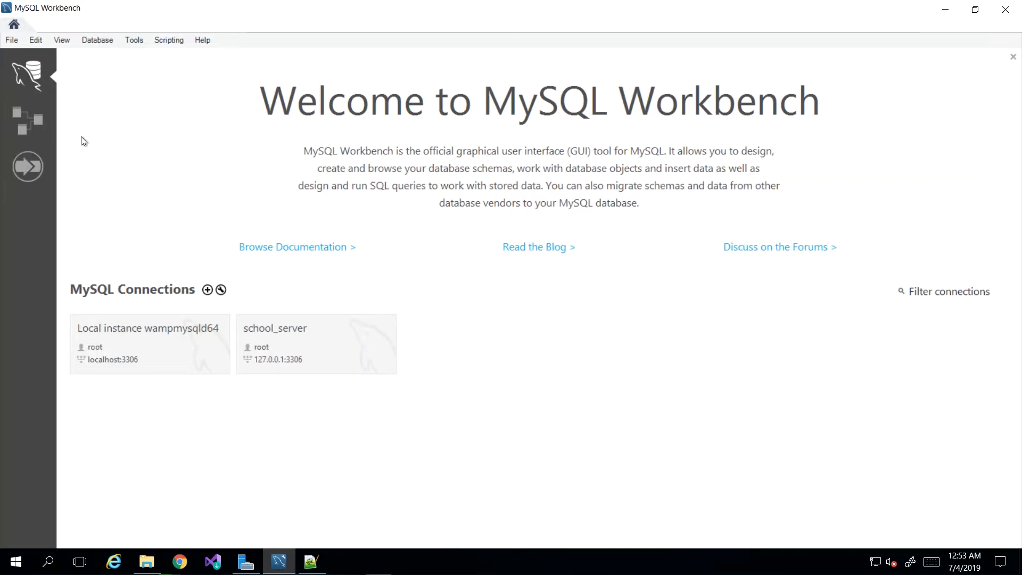
Create a new MySQL model and rename its default schema mydb as amazon_clone.
{"action": "left_click", "coordinate": [26, 125]}
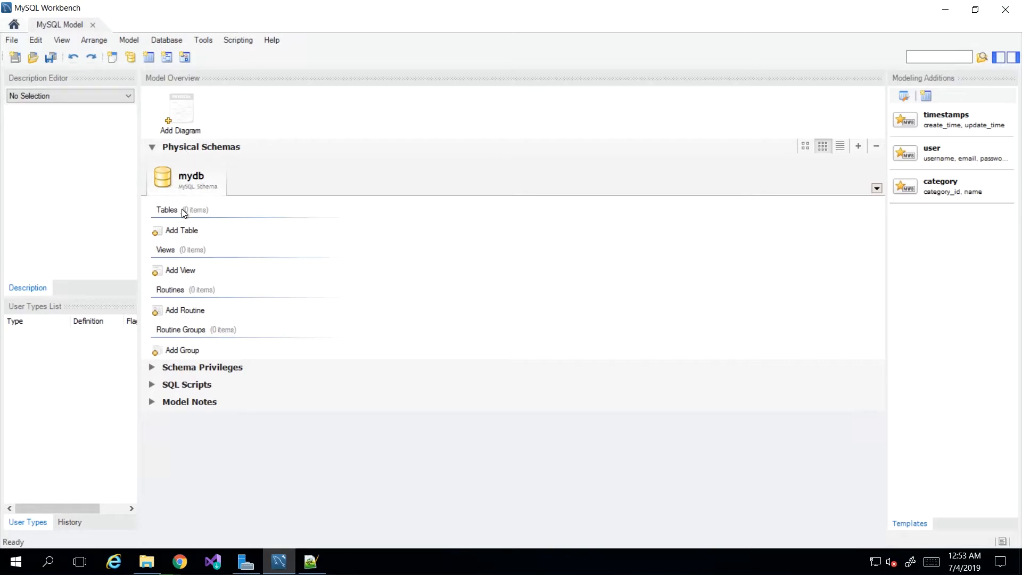
{"action": "double_click", "coordinate": [190, 178]}
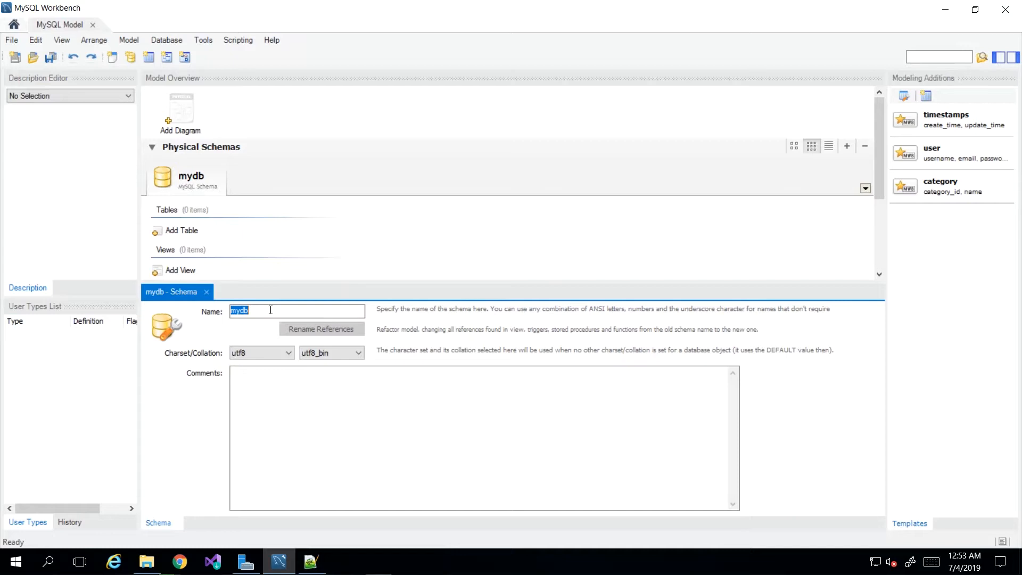
{"action": "type", "text": "amazon_clone"}
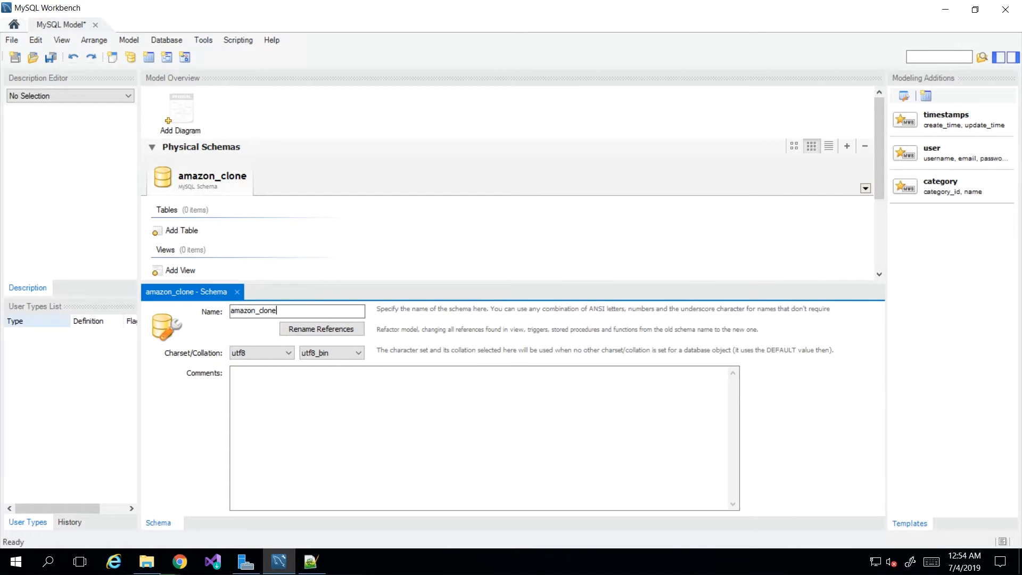
{"action": "left_click", "coordinate": [237, 292]}
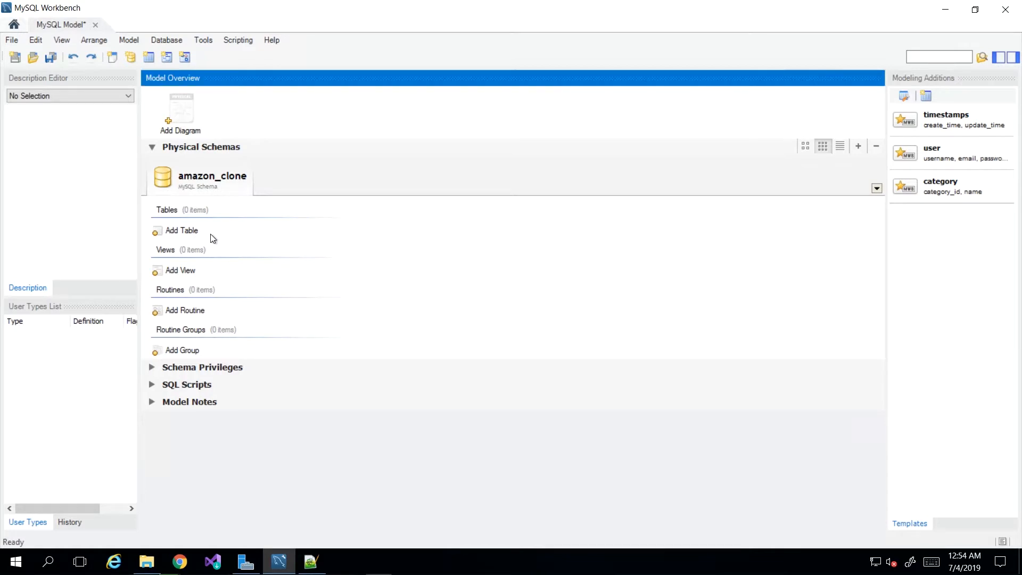
Add a customers table to the amazon_clone schema with an auto-incrementing, not-null INT primary key column named id.
{"action": "double_click", "coordinate": [175, 232]}
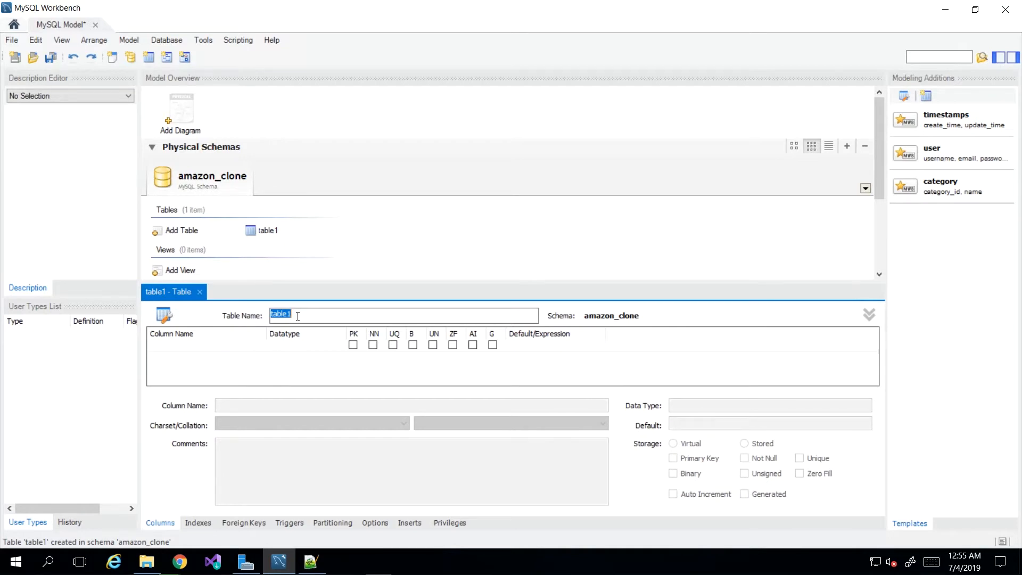
{"action": "type", "text": "customers"}
{"action": "left_click", "coordinate": [203, 347]}
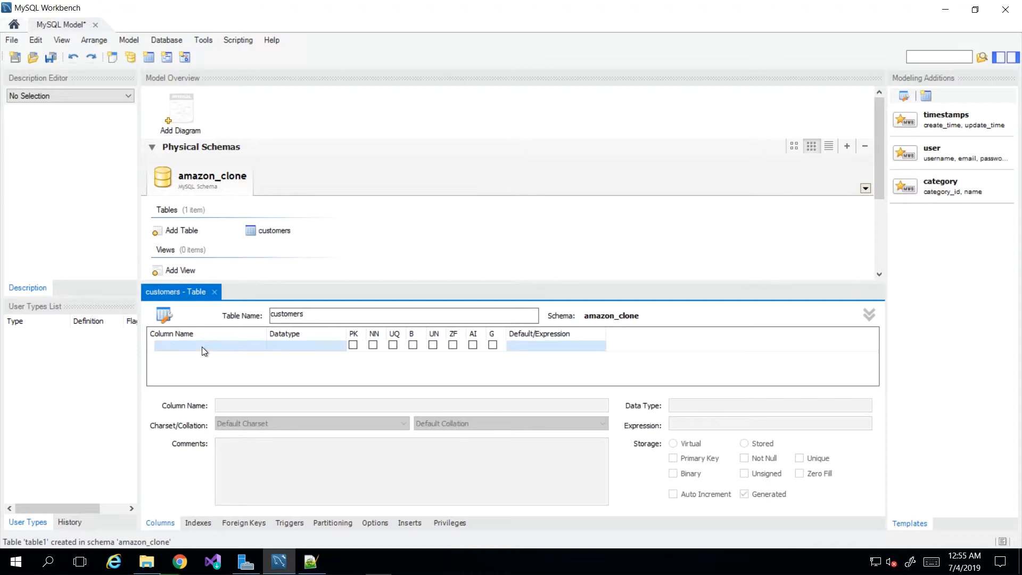
{"action": "left_click", "coordinate": [200, 347]}
{"action": "left_click", "coordinate": [201, 347]}
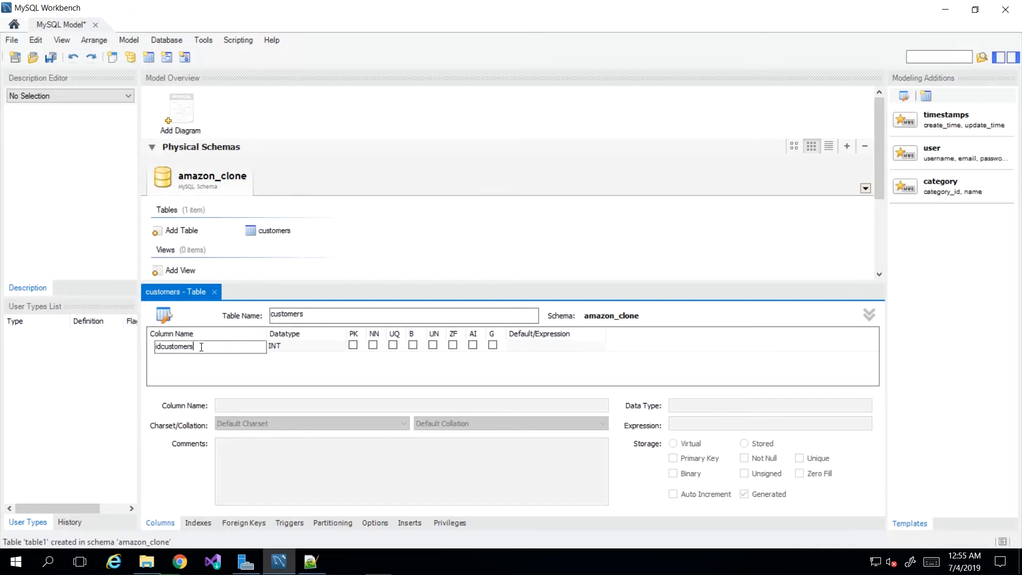
{"action": "left_click", "coordinate": [224, 373]}
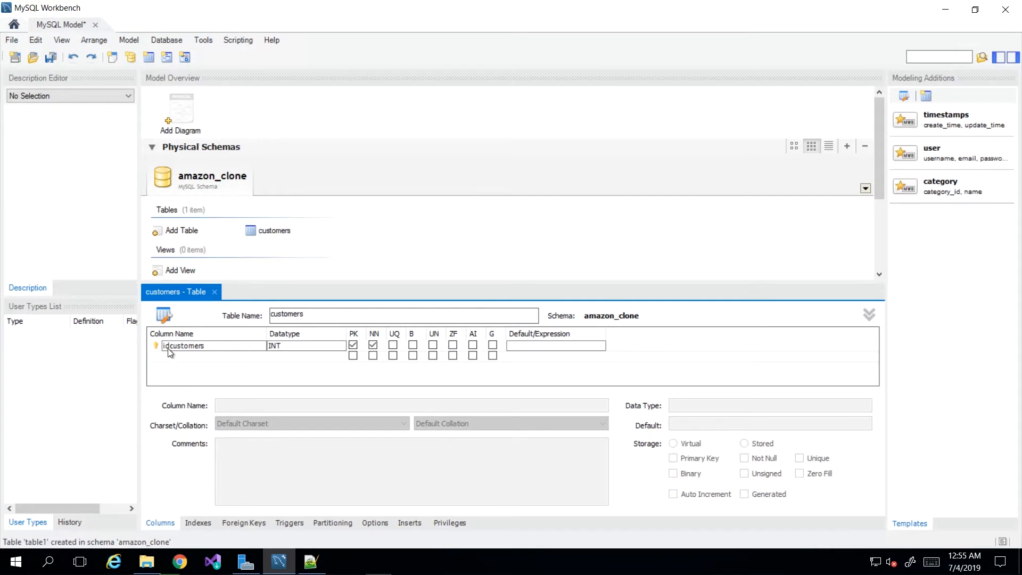
{"action": "left_click", "coordinate": [202, 355]}
{"action": "left_click", "coordinate": [205, 347]}
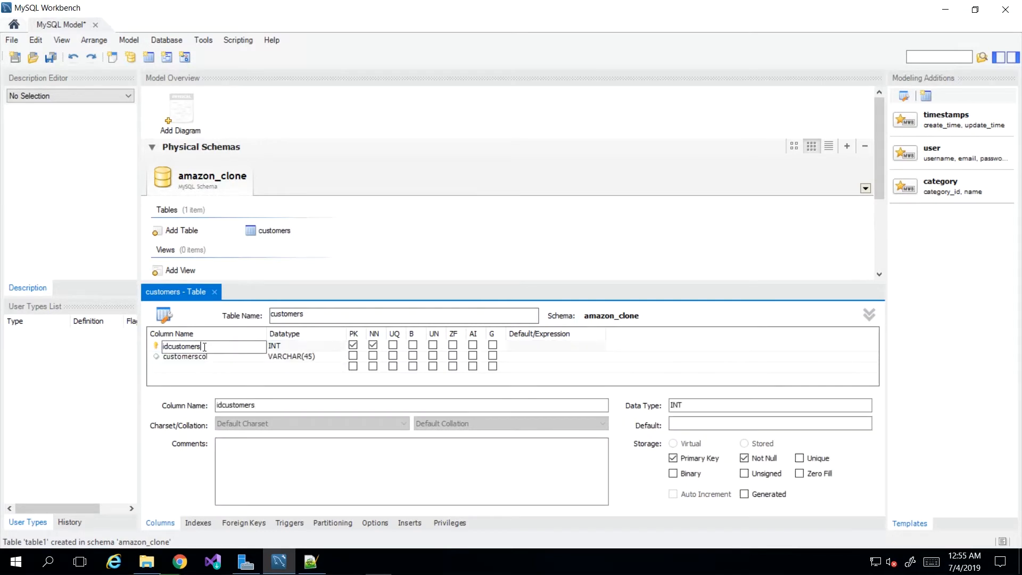
{"action": "double_click", "coordinate": [204, 346]}
{"action": "type", "text": "id"}
{"action": "key", "text": "Tab"}
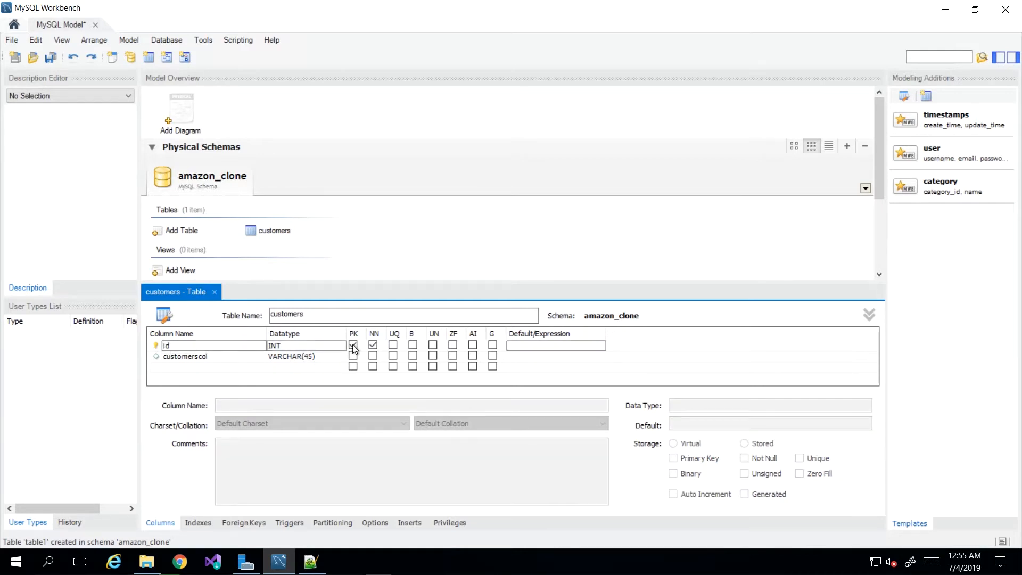
{"action": "left_click", "coordinate": [473, 345]}
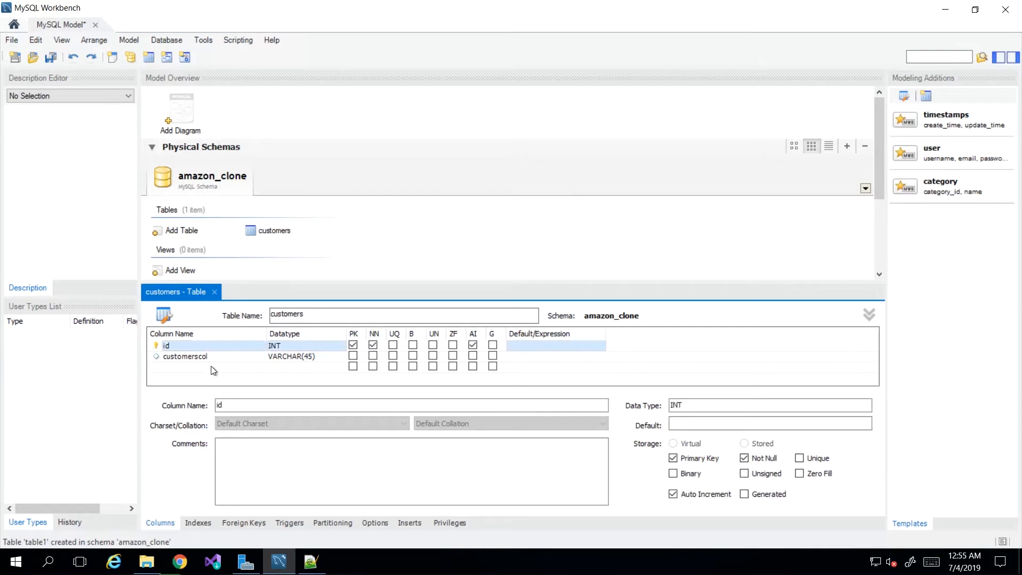
Add email_address and full_name columns of type VARCHAR(45) to the customers table.
{"action": "double_click", "coordinate": [191, 356]}
{"action": "type", "text": "em"}
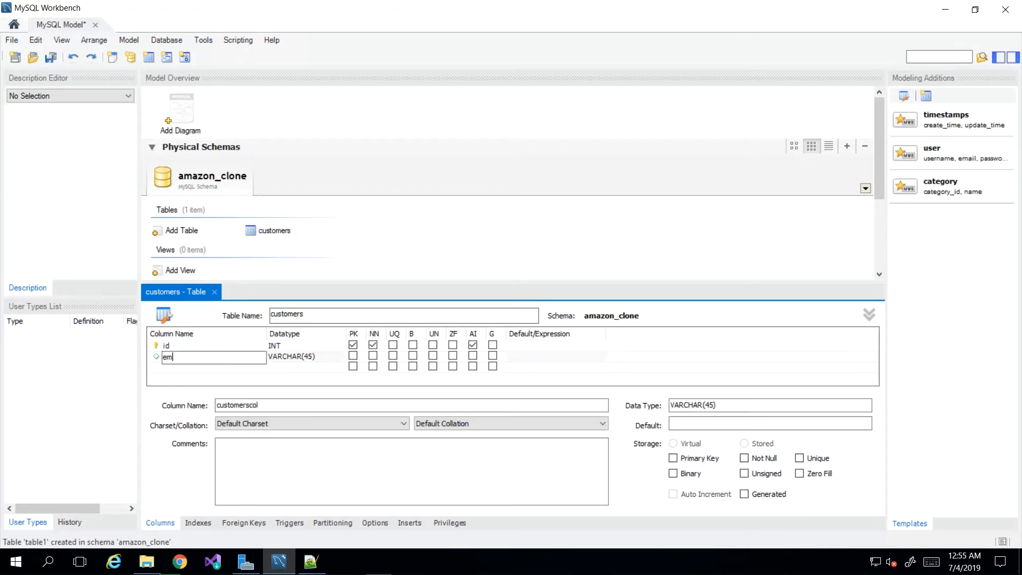
{"action": "type", "text": "ail_address"}
{"action": "double_click", "coordinate": [204, 368]}
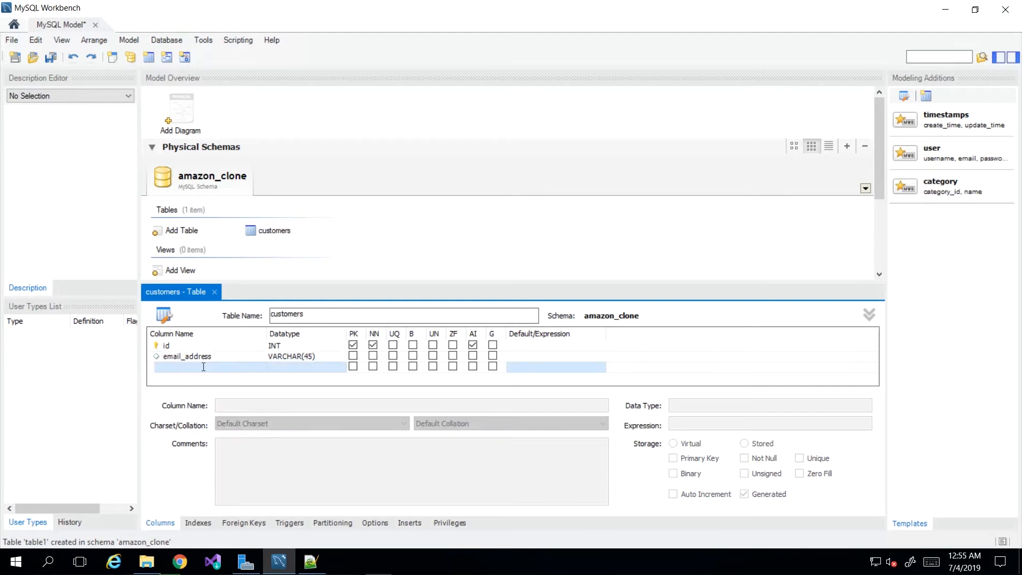
{"action": "double_click", "coordinate": [203, 367]}
{"action": "type", "text": "full"}
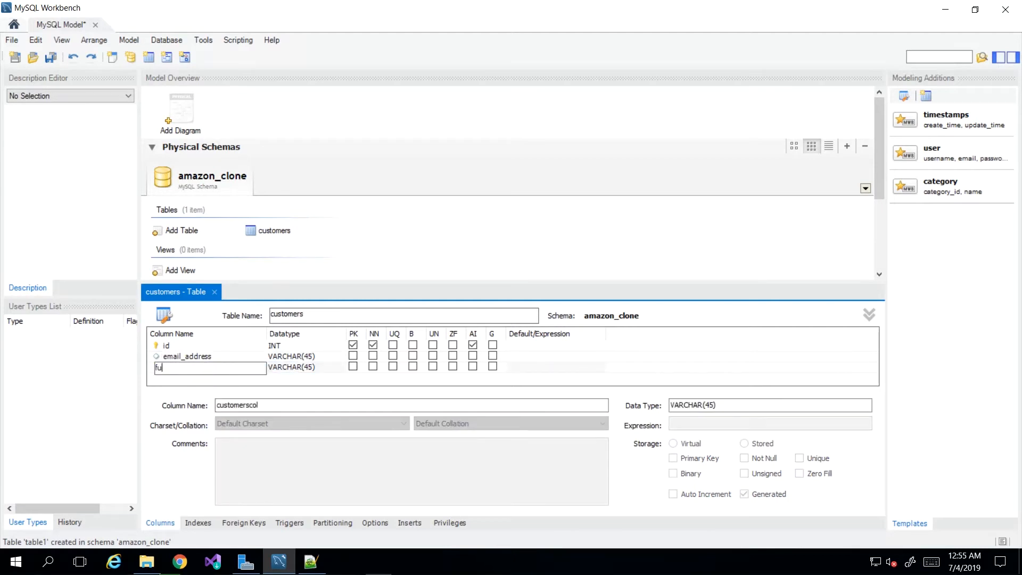
{"action": "type", "text": "_namer"}
{"action": "key", "text": "Tab"}
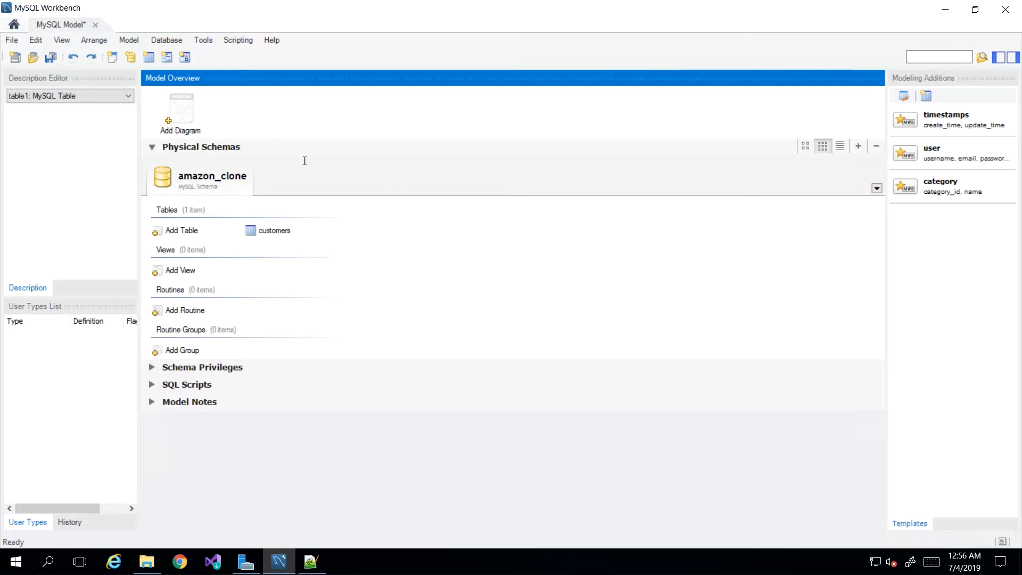
Add an EER diagram to the model and place the customers table from the catalog near the upper part of its canvas.
{"action": "left_click", "coordinate": [175, 110]}
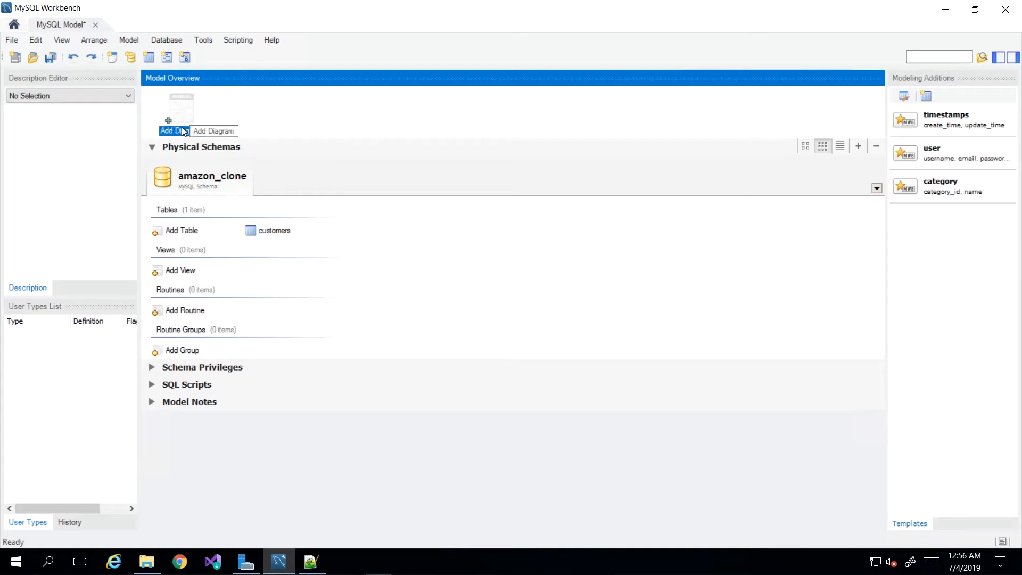
{"action": "double_click", "coordinate": [187, 102]}
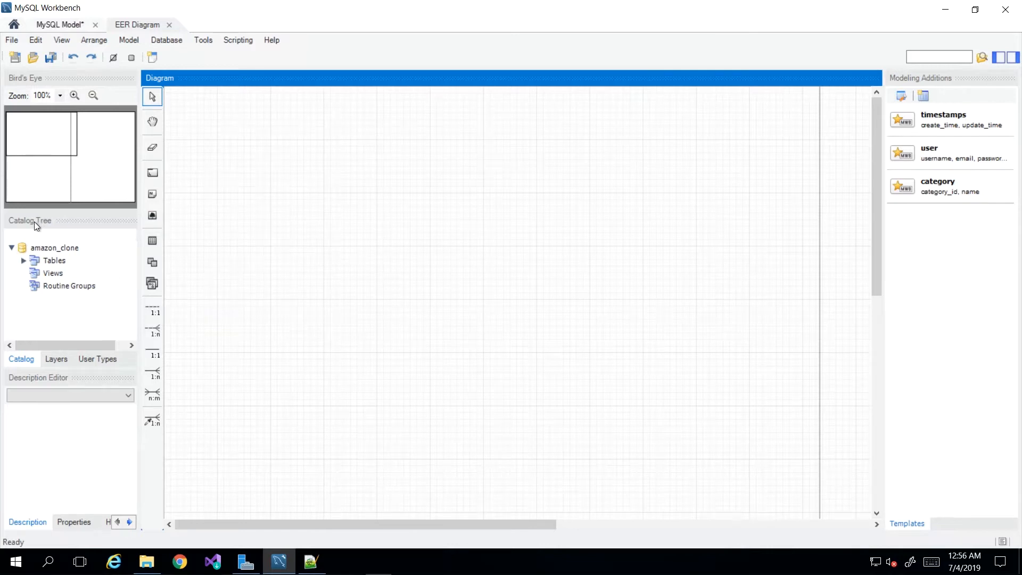
{"action": "left_click", "coordinate": [22, 247]}
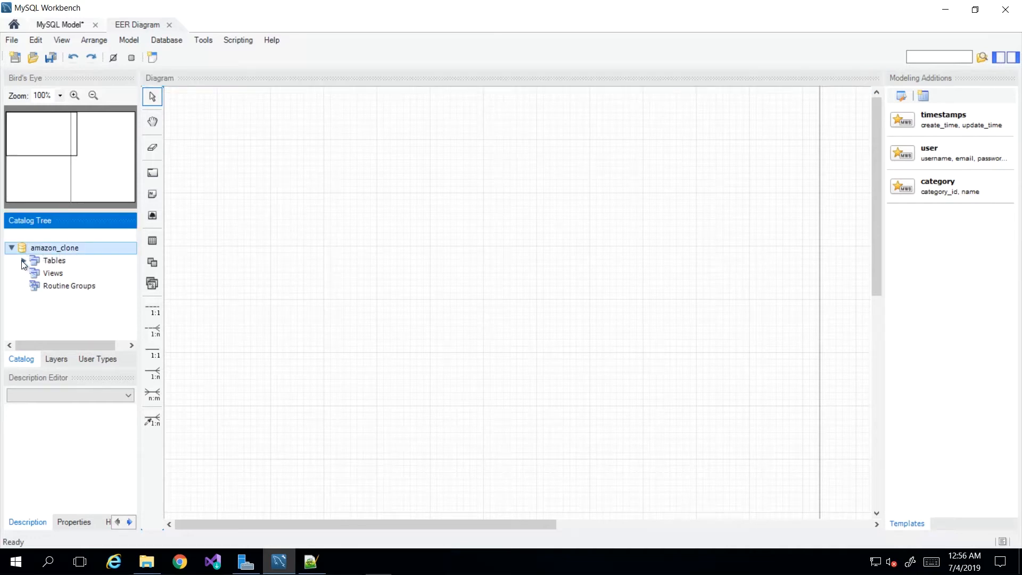
{"action": "left_click", "coordinate": [24, 261]}
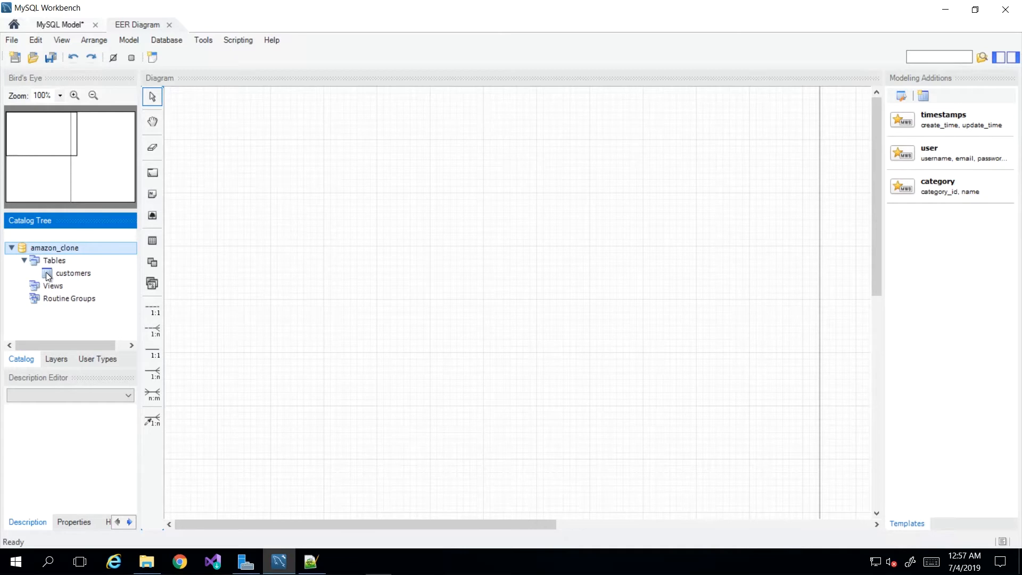
{"action": "left_click", "coordinate": [47, 273]}
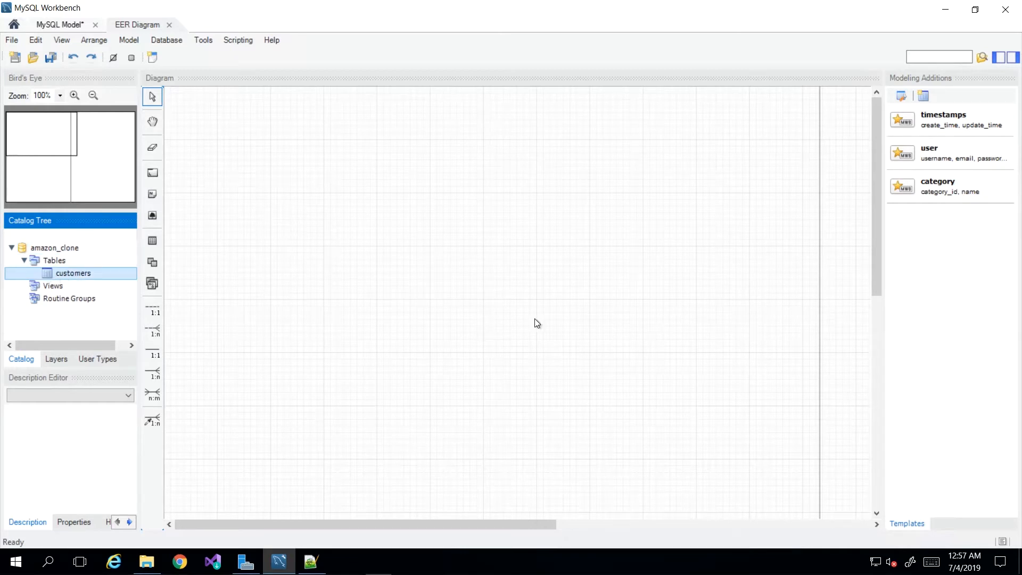
{"action": "left_click_drag", "start_coordinate": [121, 261], "coordinate": [432, 213]}
{"action": "left_click_drag", "start_coordinate": [458, 219], "coordinate": [334, 152]}
{"action": "left_click", "coordinate": [443, 186]}
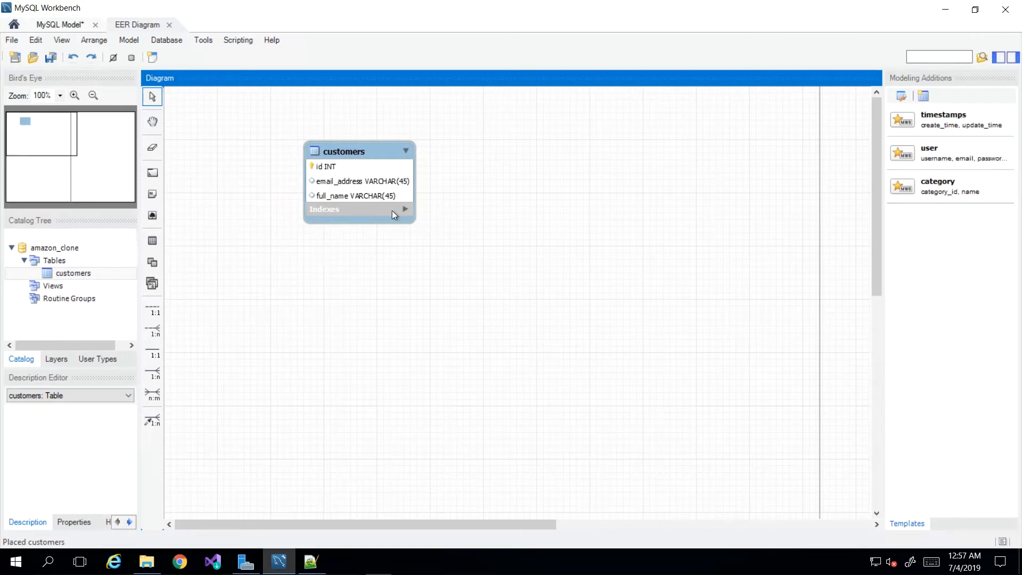
{"action": "left_click", "coordinate": [251, 285]}
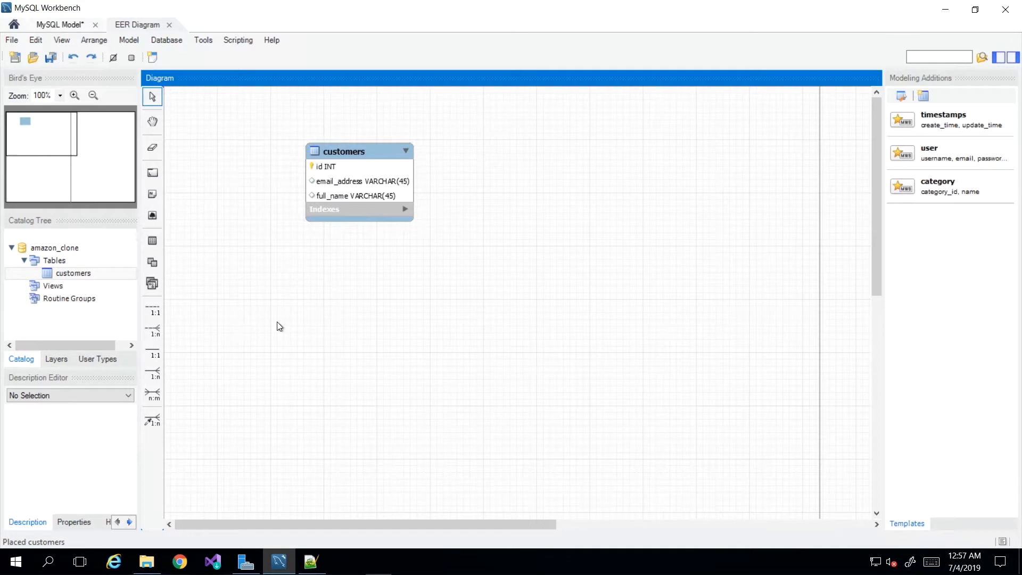
Place a new table on the diagram just below customers and name it orders.
{"action": "left_click", "coordinate": [152, 243]}
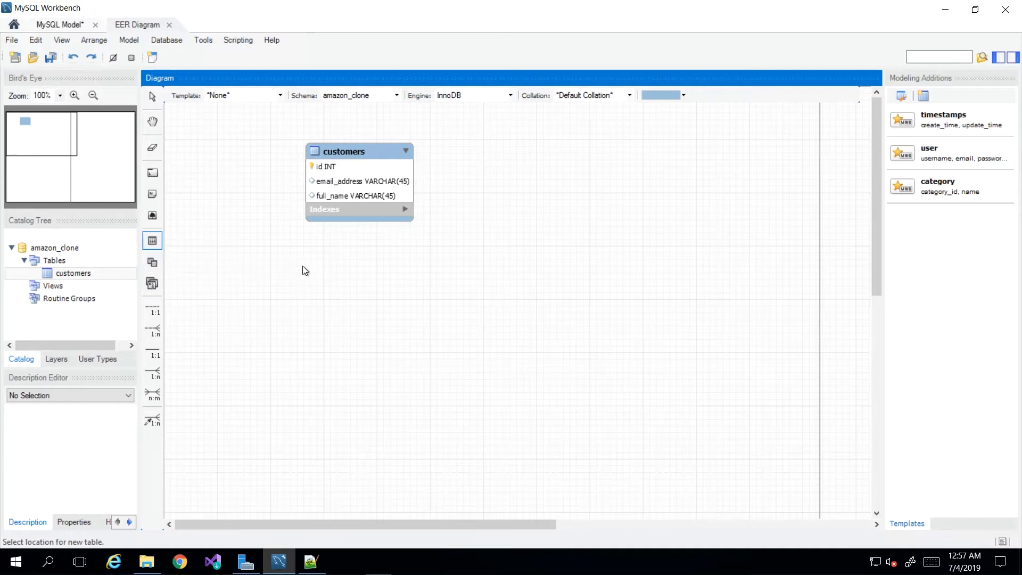
{"action": "left_click", "coordinate": [316, 269]}
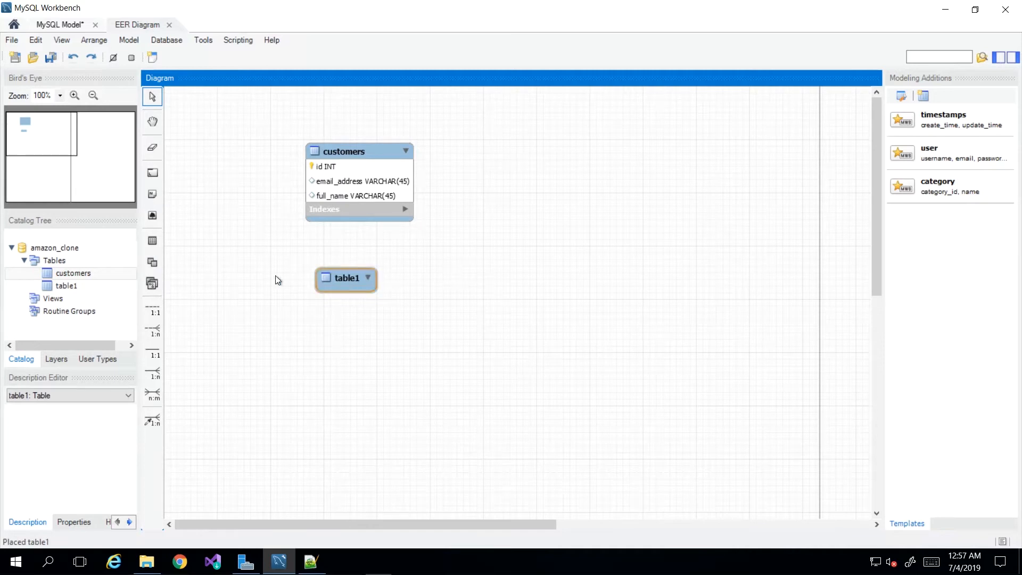
{"action": "double_click", "coordinate": [340, 279]}
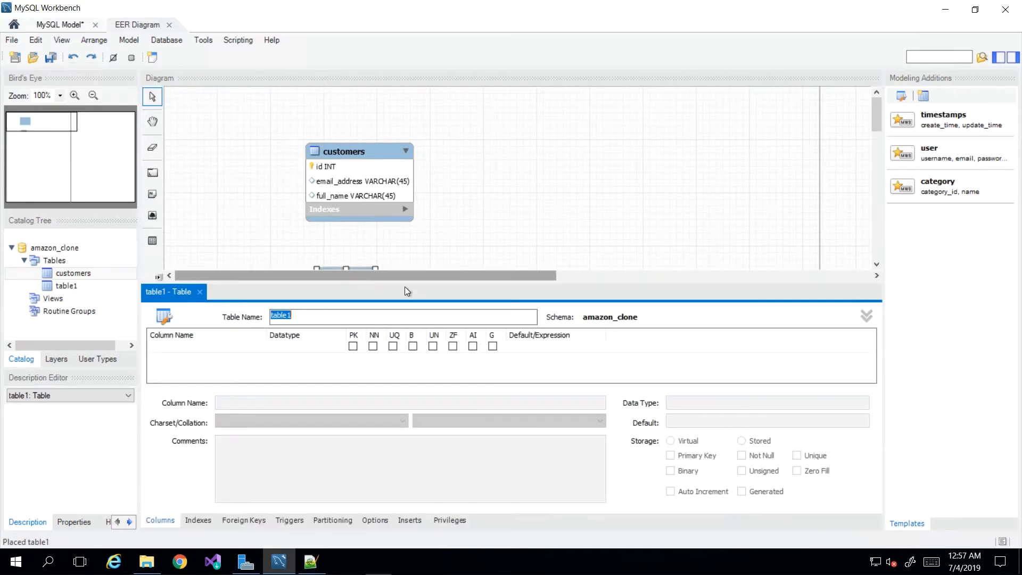
{"action": "scroll", "coordinate": [414, 248], "scroll_direction": "down", "scroll_amount": 1}
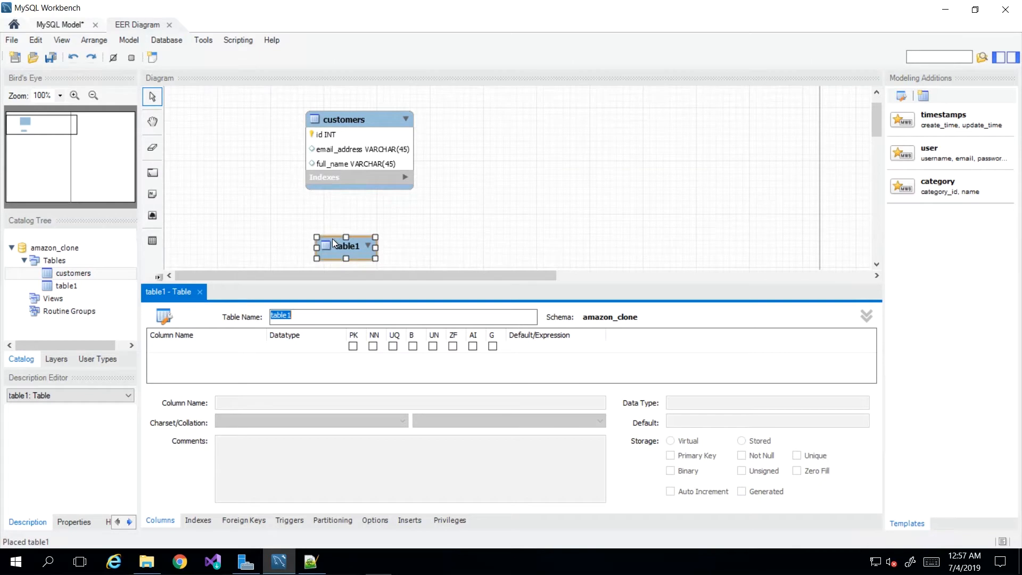
{"action": "scroll", "coordinate": [335, 220], "scroll_direction": "down", "scroll_amount": 1}
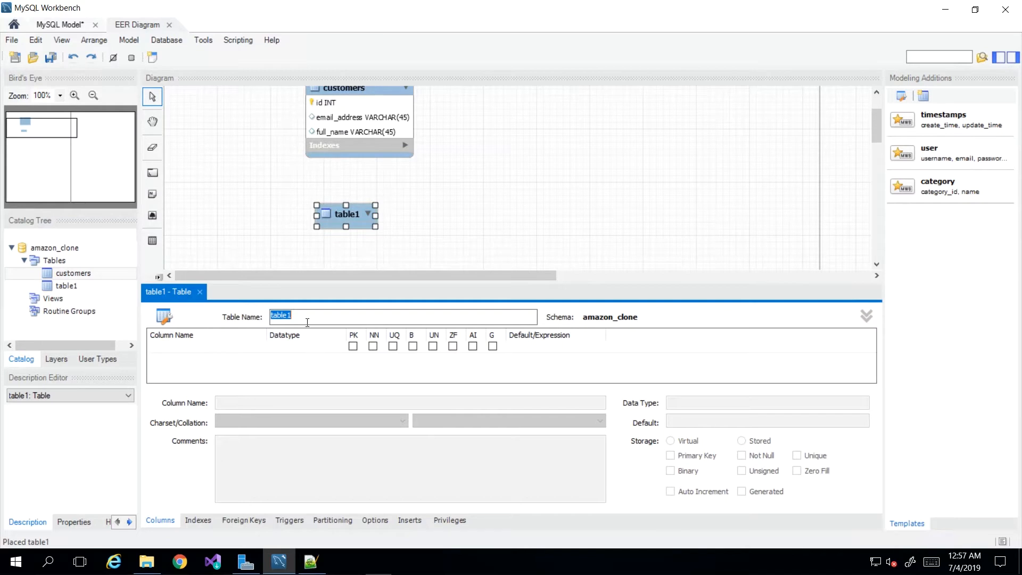
{"action": "type", "text": "orders"}
{"action": "key", "text": "Return"}
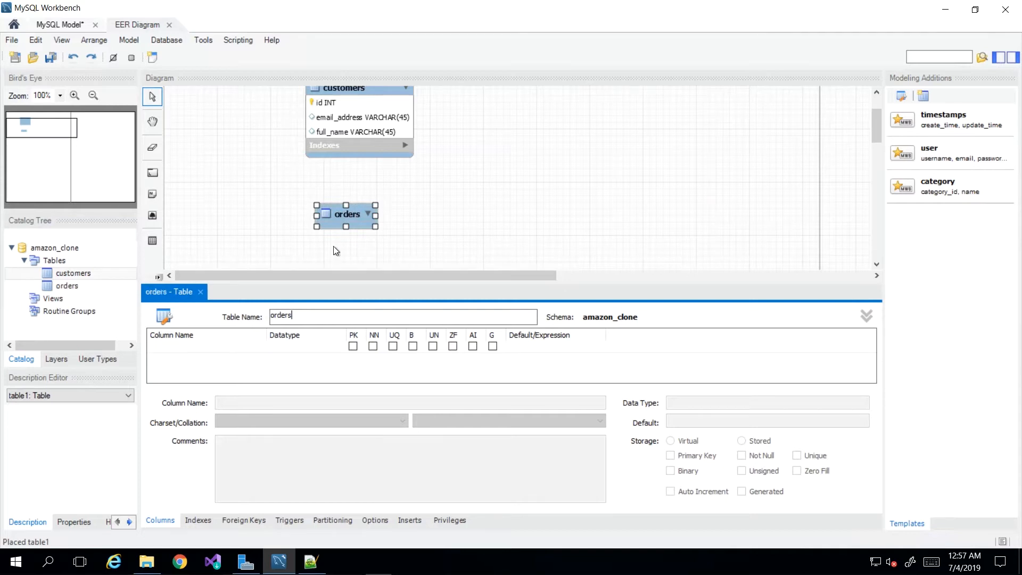
Add an id column to the orders table as an auto-incrementing, not-null INT primary key.
{"action": "double_click", "coordinate": [197, 350]}
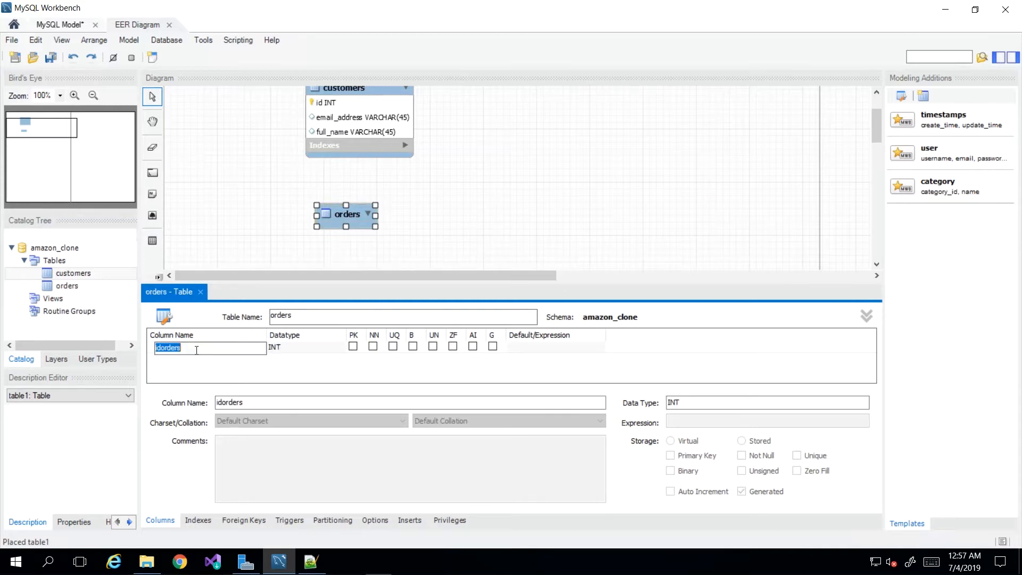
{"action": "type", "text": "id"}
{"action": "key", "text": "Tab"}
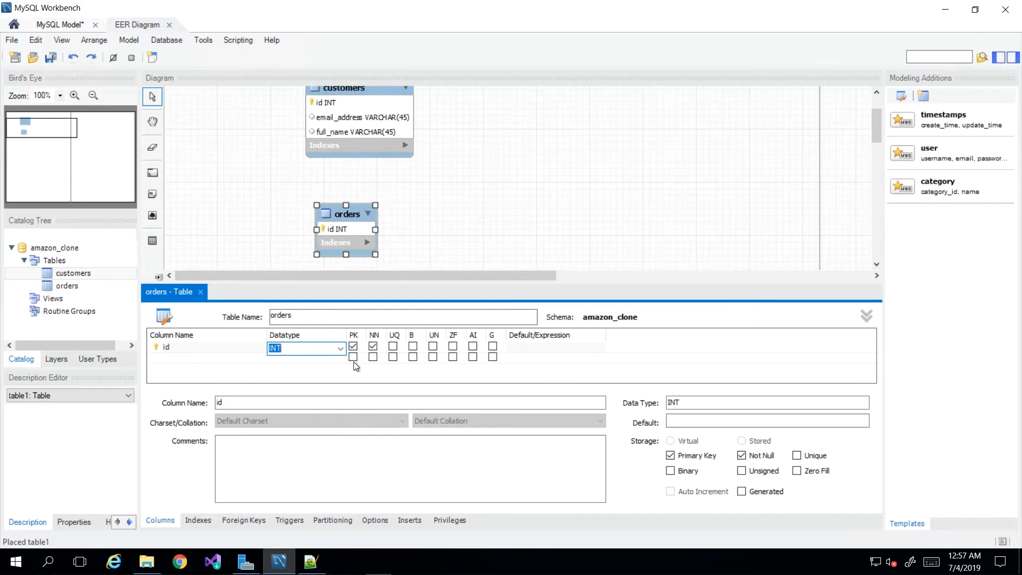
{"action": "left_click", "coordinate": [472, 346]}
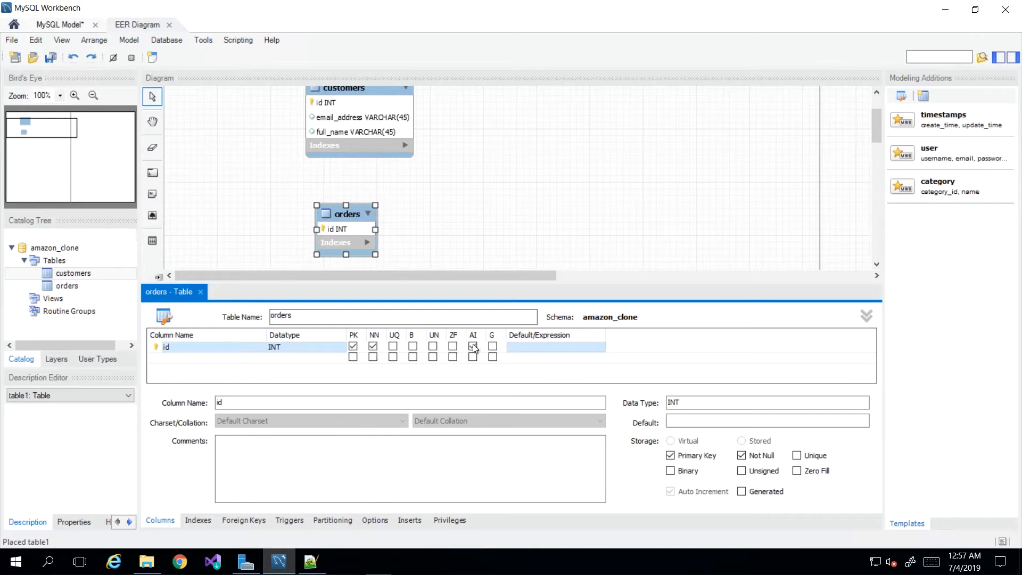
Add an order_number column of type VARCHAR(45) to the orders table.
{"action": "left_click", "coordinate": [219, 364]}
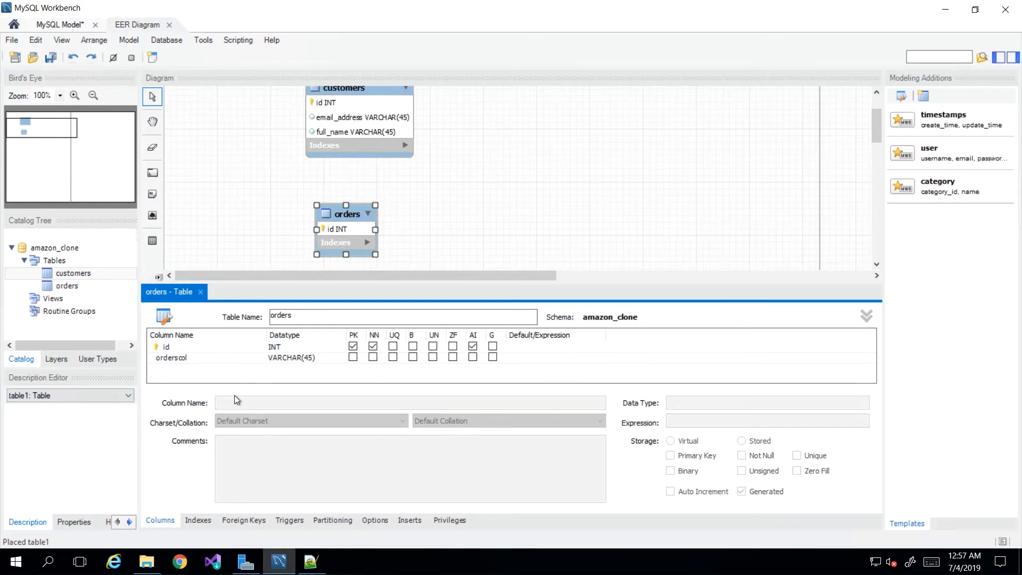
{"action": "left_click", "coordinate": [211, 359]}
{"action": "left_click", "coordinate": [211, 359]}
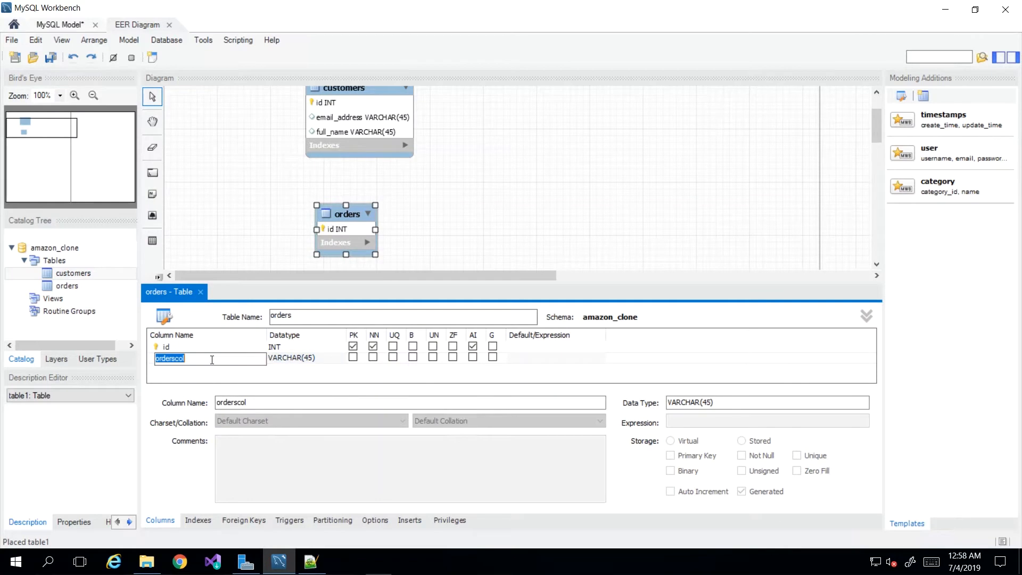
{"action": "type", "text": "order_number"}
{"action": "key", "text": "Return"}
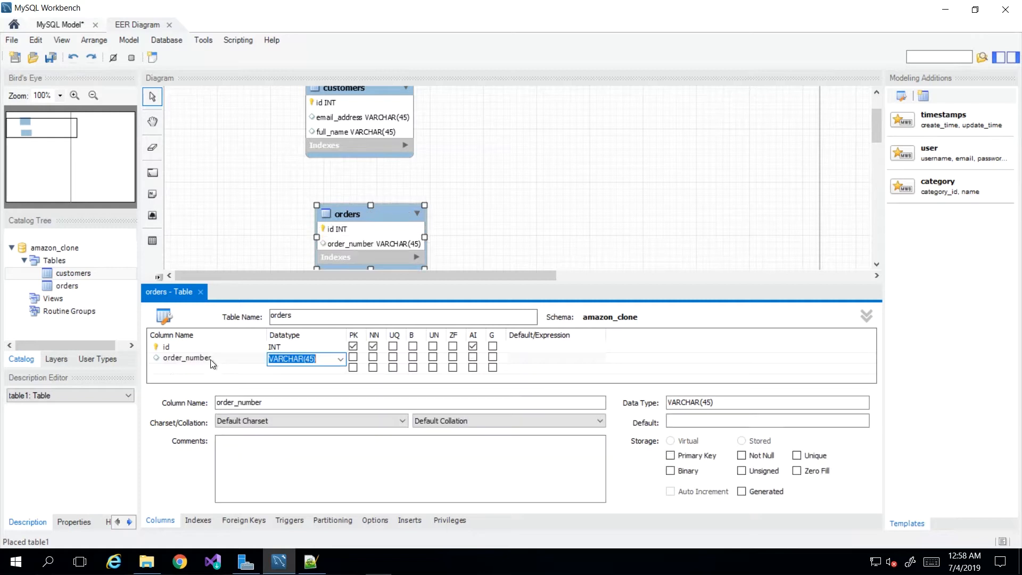
Add a column named datetime to the orders table below order_number.
{"action": "double_click", "coordinate": [167, 369]}
{"action": "type", "text": "date"}
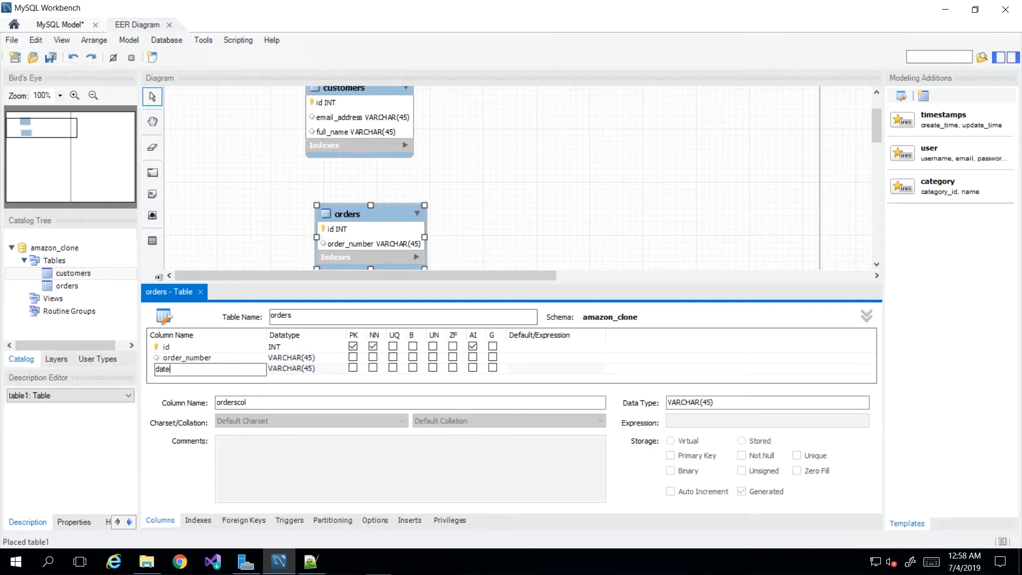
{"action": "type", "text": "time"}
{"action": "key", "text": "Tab"}
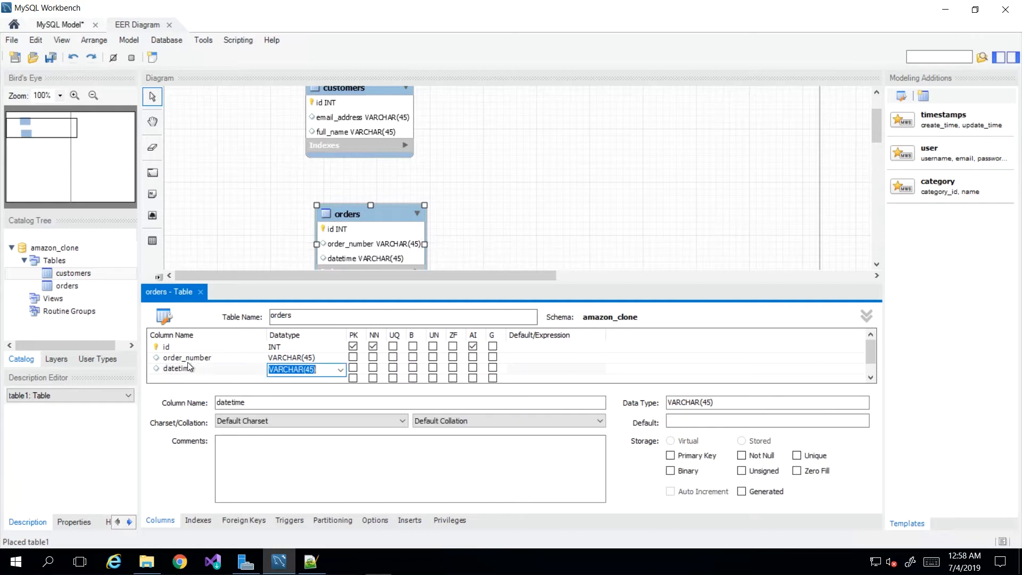
Try to set the datetime column's data type to DATETIME().
{"action": "left_click", "coordinate": [340, 369]}
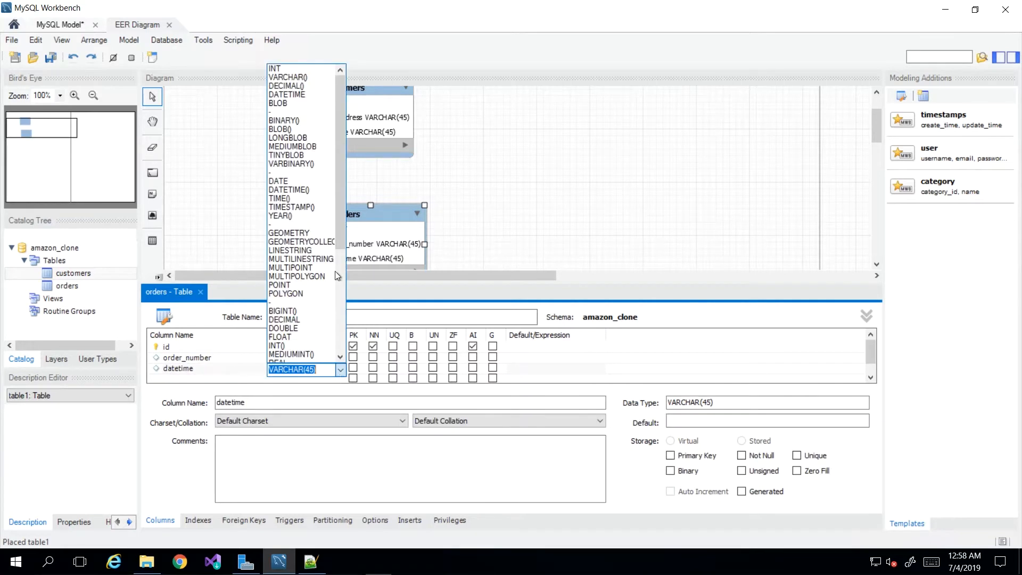
{"action": "scroll", "coordinate": [313, 303], "scroll_direction": "down", "scroll_amount": 7}
{"action": "scroll", "coordinate": [302, 344], "scroll_direction": "up", "scroll_amount": 7}
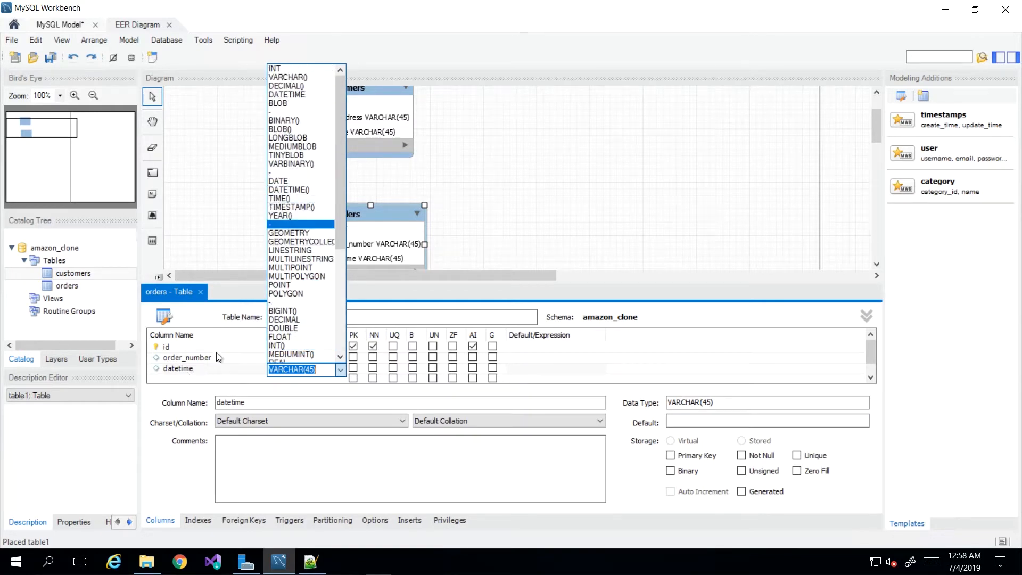
{"action": "left_click", "coordinate": [300, 189]}
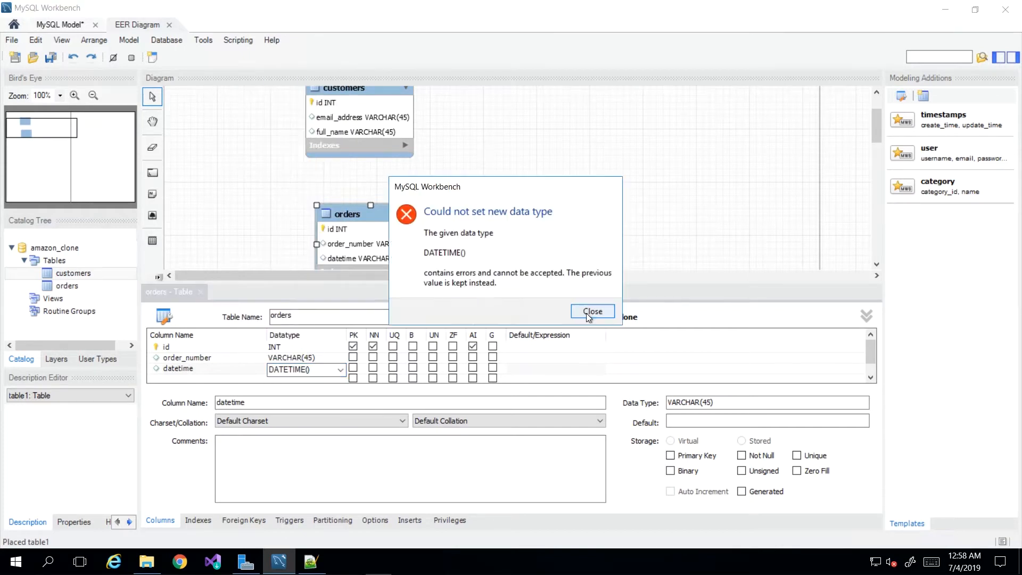
{"action": "left_click", "coordinate": [588, 314]}
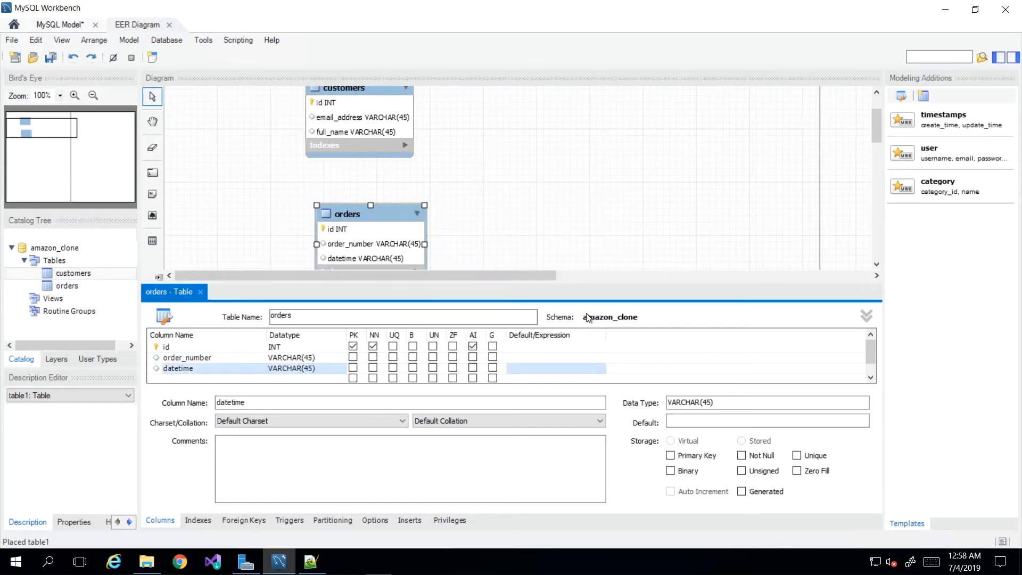
Set the datetime column's data type to DATETIME, without parentheses.
{"action": "double_click", "coordinate": [333, 369]}
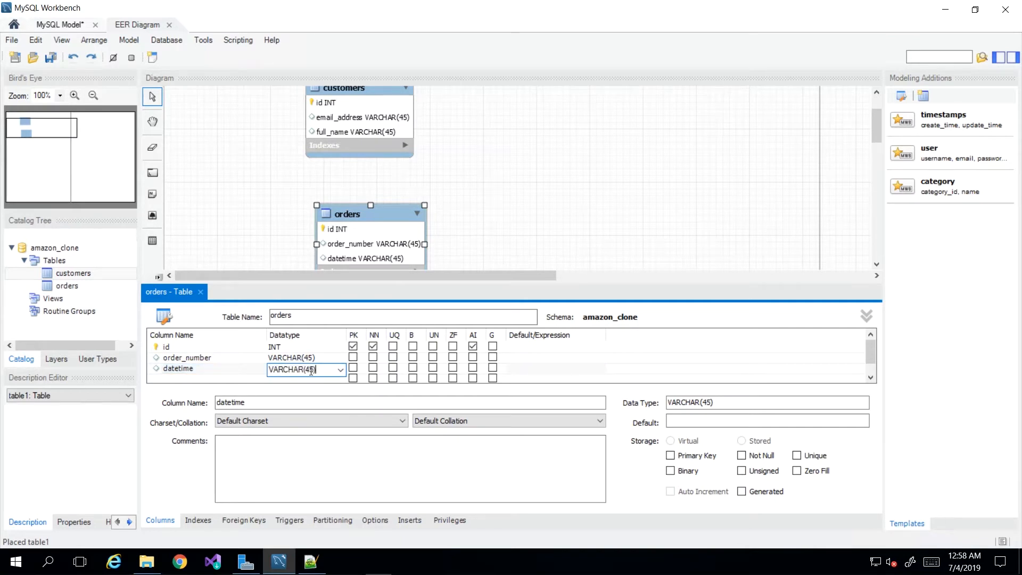
{"action": "left_click", "coordinate": [340, 370]}
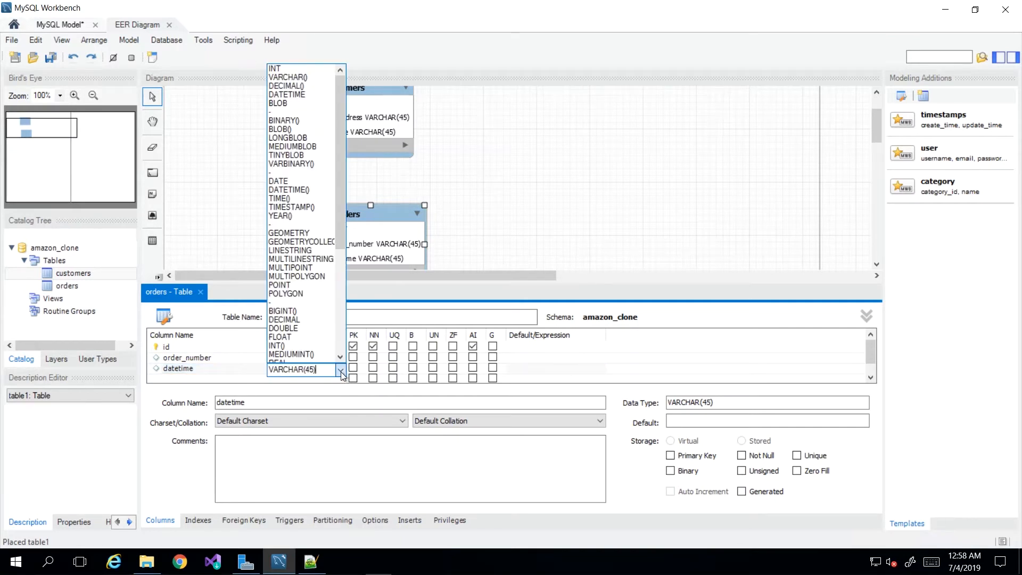
{"action": "left_click", "coordinate": [303, 190]}
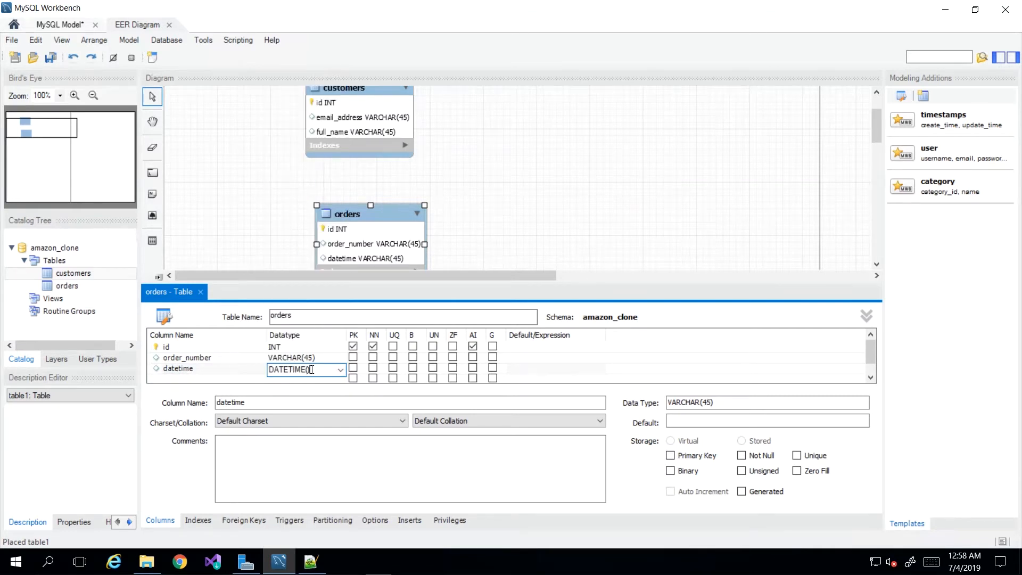
{"action": "key", "text": "BackSpace"}
{"action": "key", "text": "Return"}
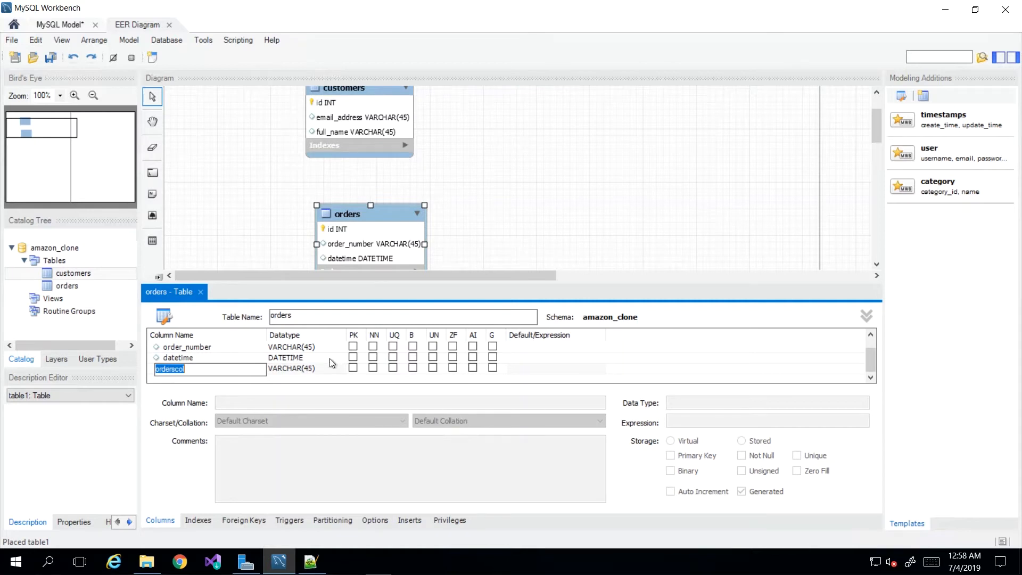
Rename the datetime column of the orders table to order_date.
{"action": "left_click", "coordinate": [182, 358]}
{"action": "left_click", "coordinate": [182, 360]}
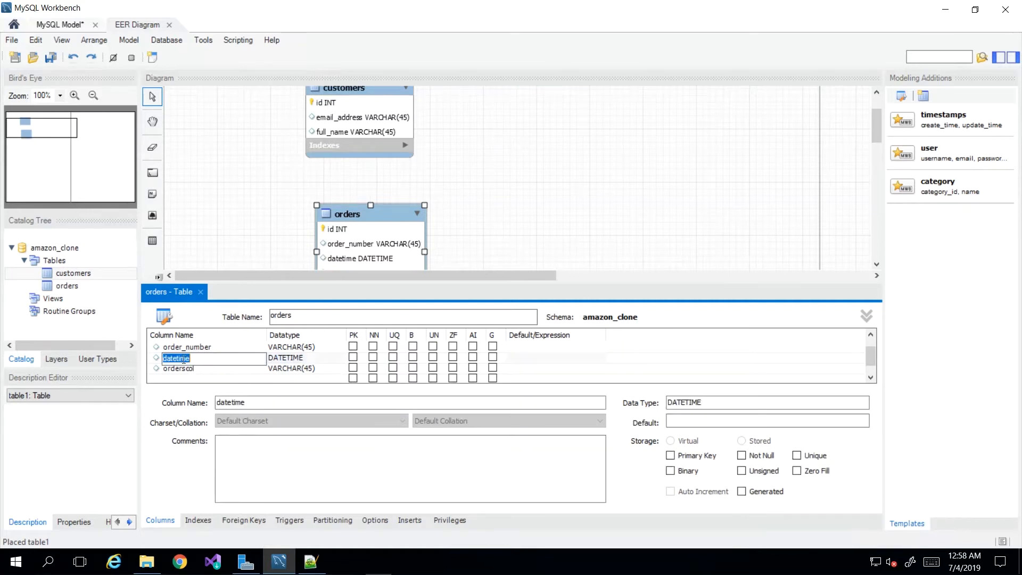
{"action": "type", "text": "order_date"}
{"action": "key", "text": "Tab"}
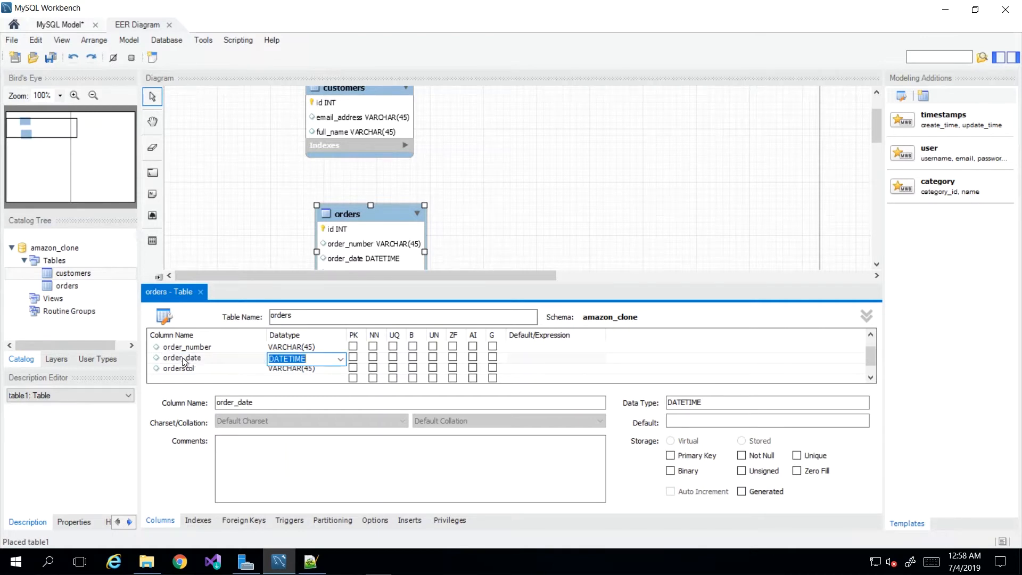
Delete the stray orderscol column below order_date from the orders table.
{"action": "left_click", "coordinate": [197, 369]}
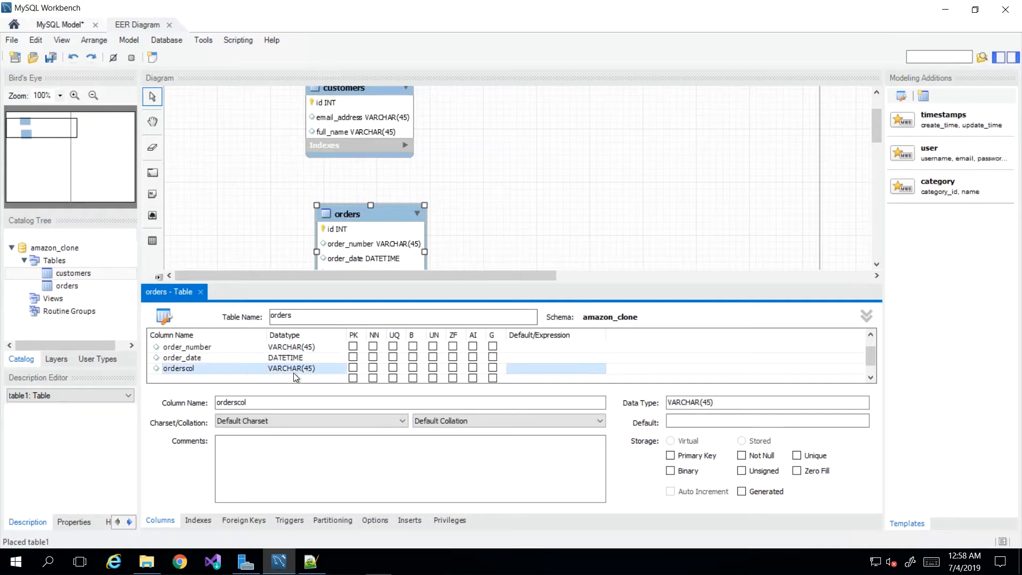
{"action": "right_click", "coordinate": [177, 372]}
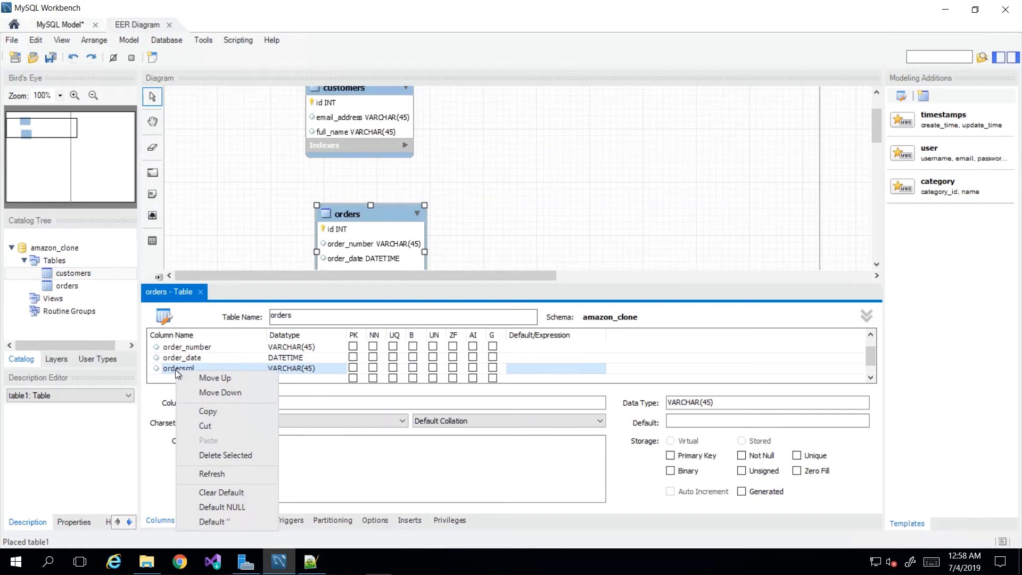
{"action": "left_click", "coordinate": [227, 455]}
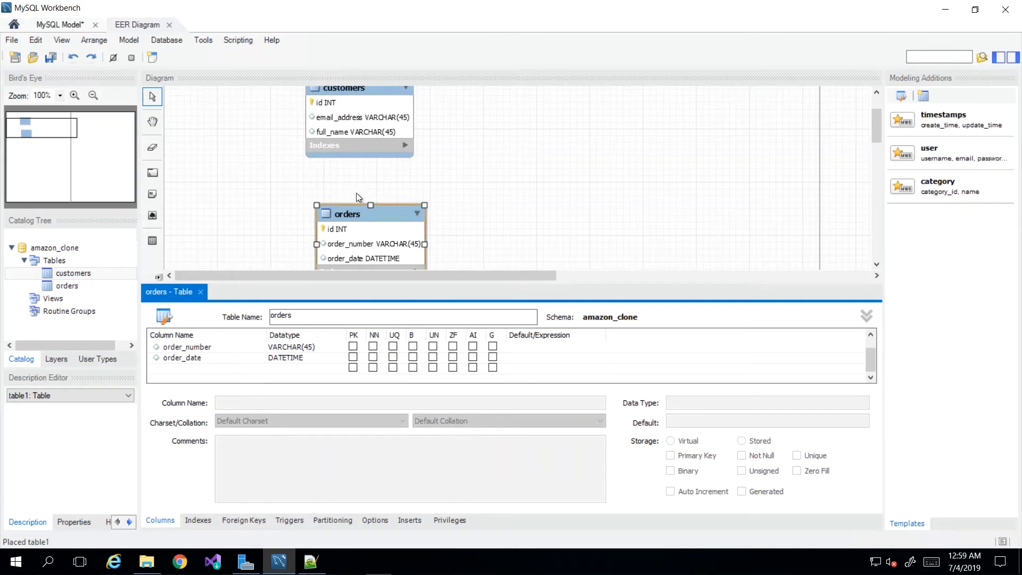
Move the orders table on the diagram to the right of customers and slightly lower.
{"action": "left_click_drag", "start_coordinate": [358, 214], "coordinate": [467, 153]}
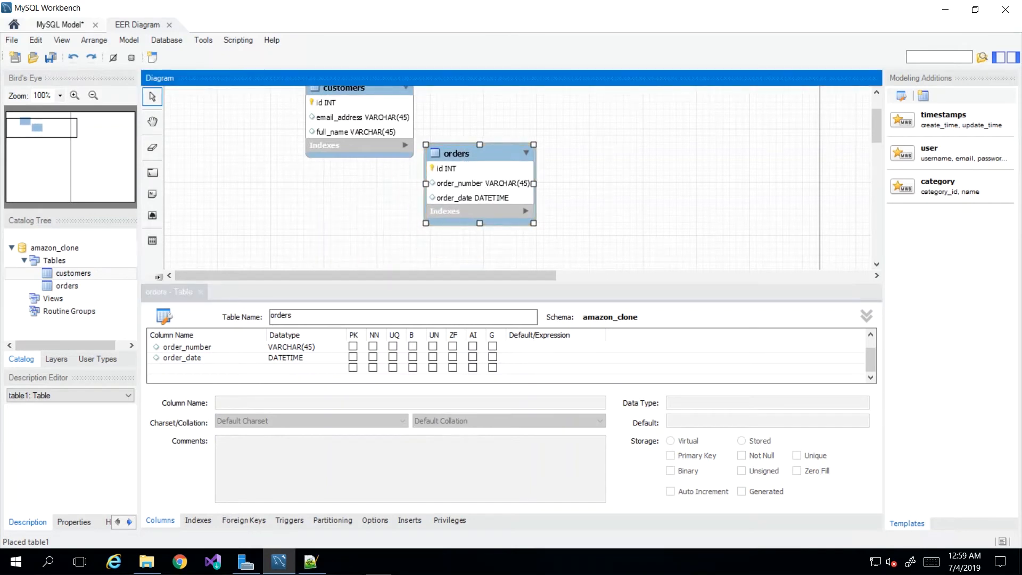
{"action": "left_click", "coordinate": [454, 160]}
{"action": "left_click_drag", "start_coordinate": [468, 149], "coordinate": [518, 143]}
{"action": "scroll", "coordinate": [408, 197], "scroll_direction": "up", "scroll_amount": 1}
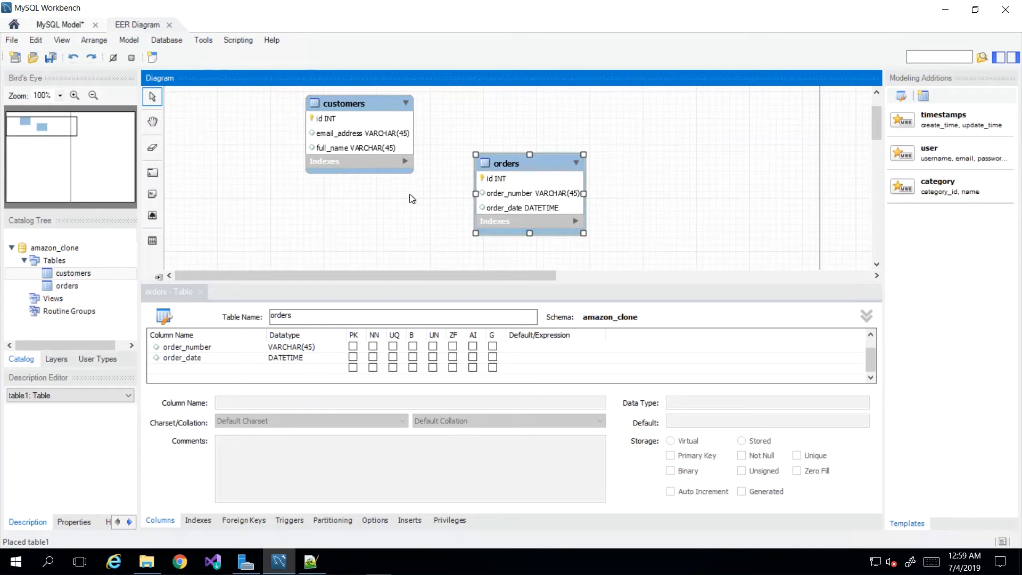
Add a customerid column of type INT to the orders table.
{"action": "left_click", "coordinate": [189, 368]}
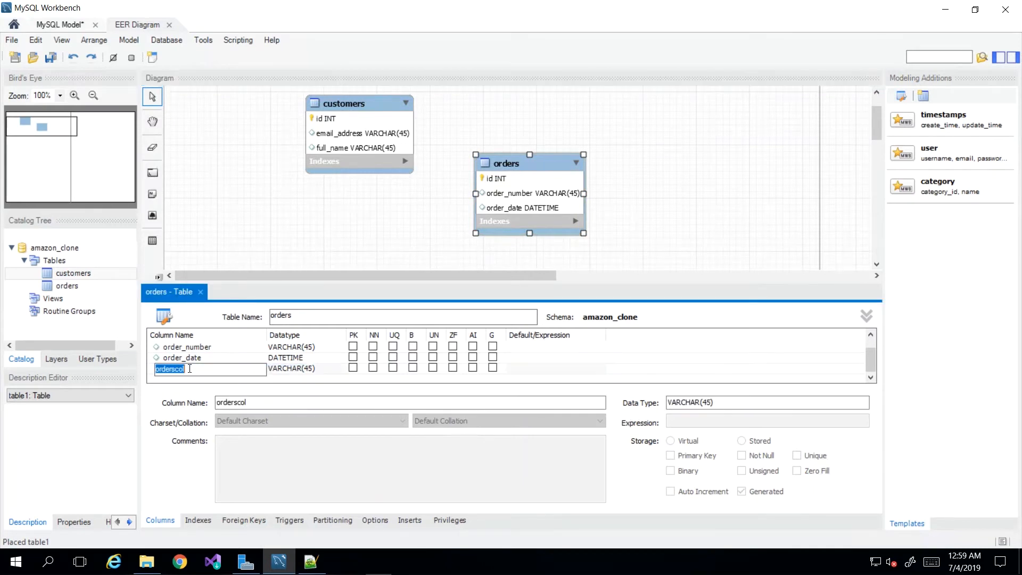
{"action": "type", "text": "customerid"}
{"action": "key", "text": "Tab"}
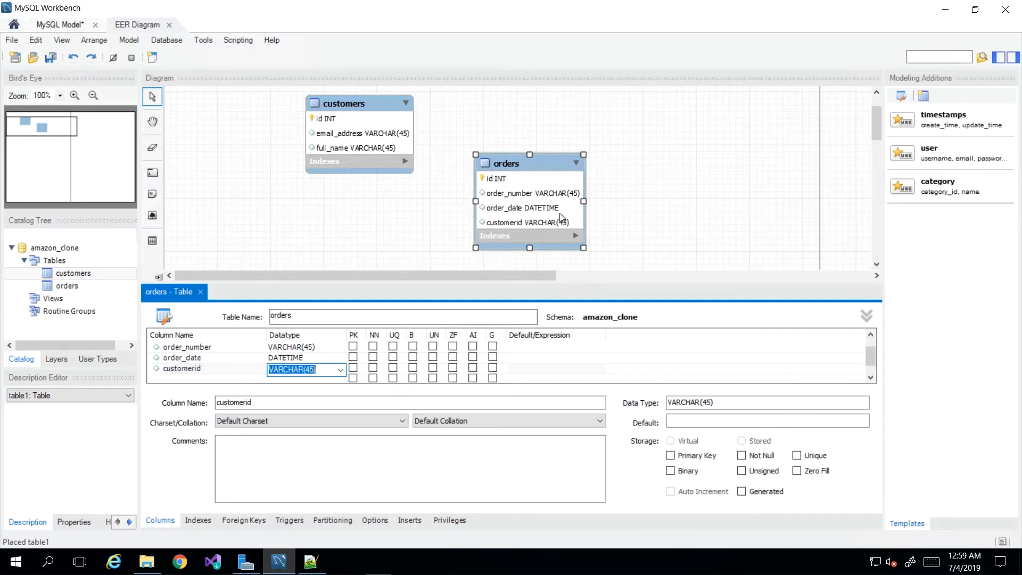
{"action": "left_click", "coordinate": [340, 369]}
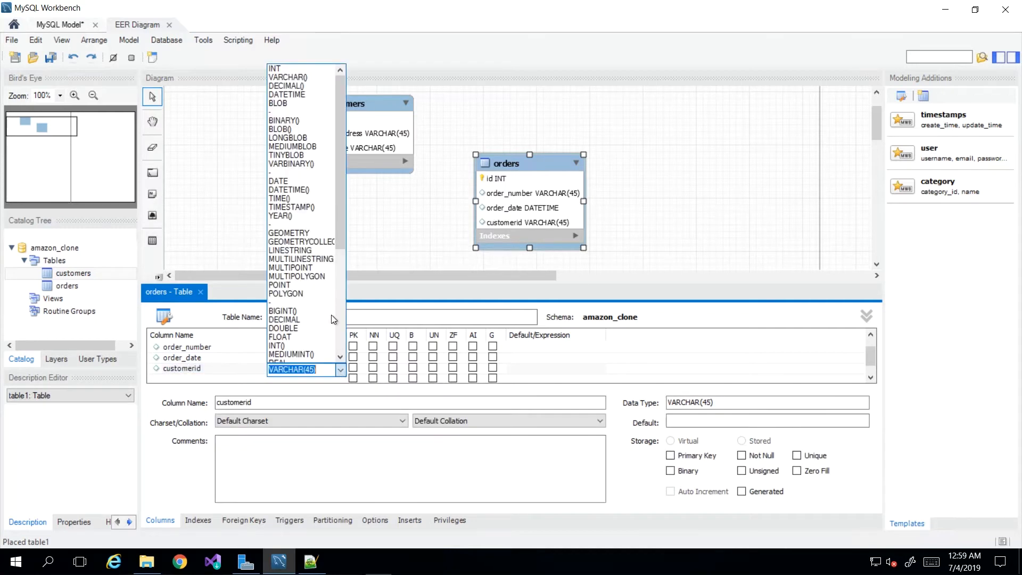
{"action": "left_click", "coordinate": [283, 68]}
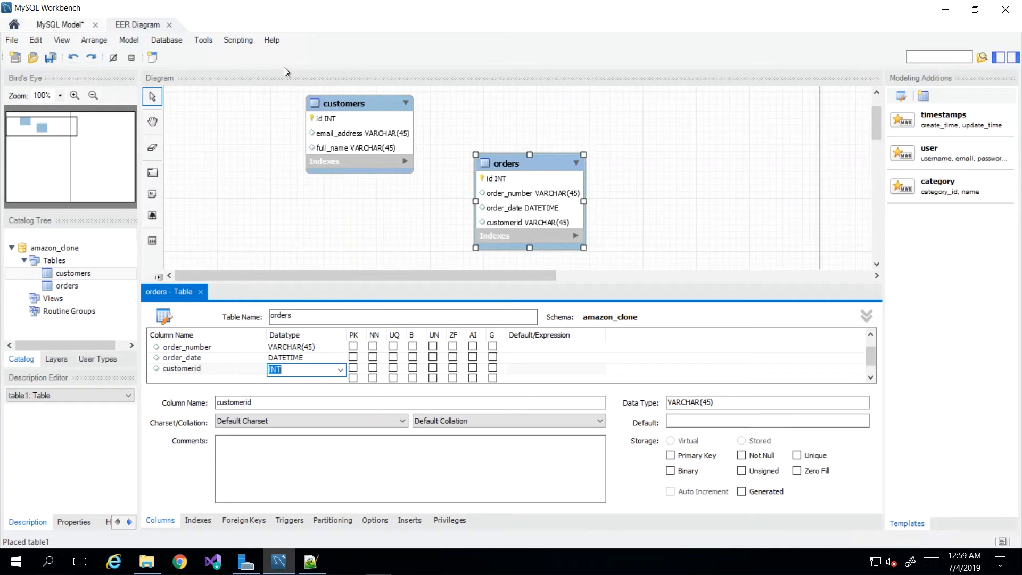
{"action": "key", "text": "Tab"}
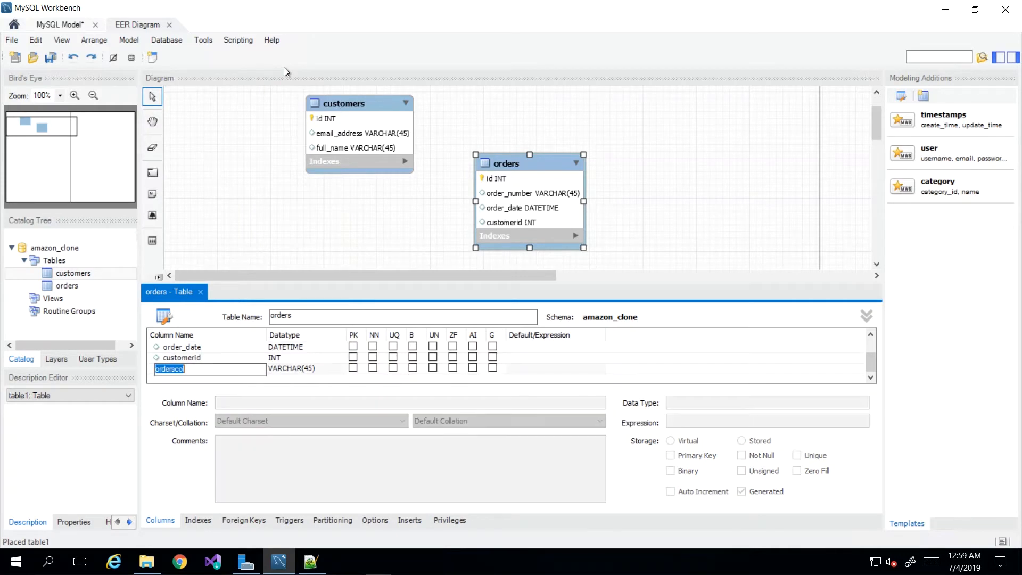
Delete the unneeded orderscol column below customerid from the orders table.
{"action": "left_click", "coordinate": [158, 373]}
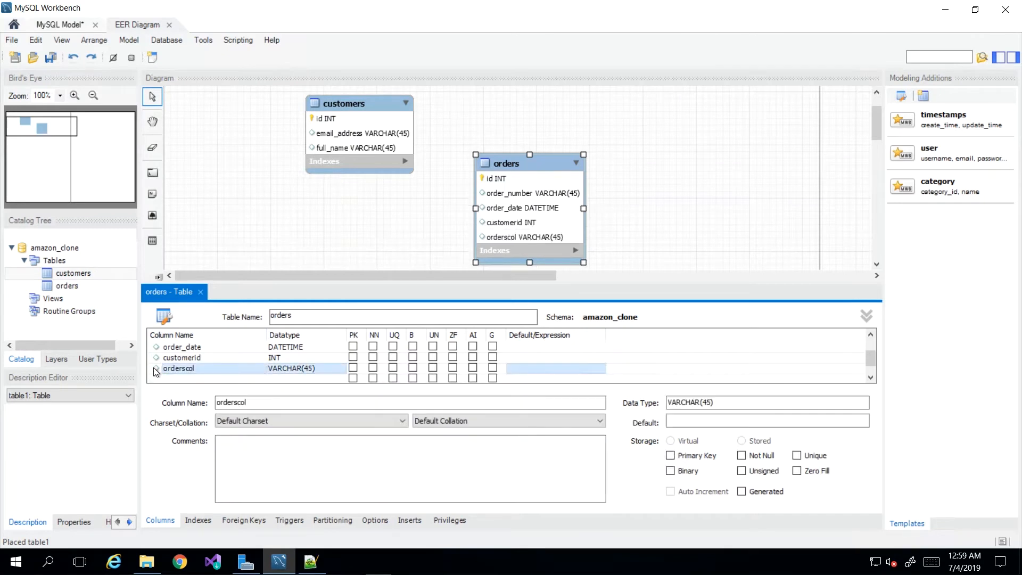
{"action": "right_click", "coordinate": [153, 367]}
{"action": "left_click", "coordinate": [193, 453]}
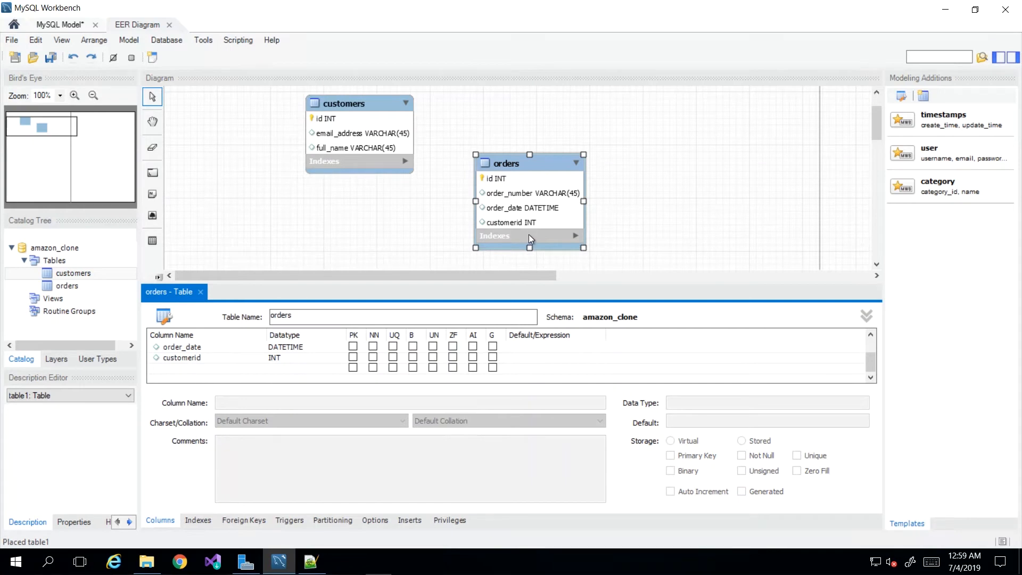
Spread the customers and orders tables farther apart near the top of the diagram and close the orders table editor.
{"action": "left_click_drag", "start_coordinate": [352, 98], "coordinate": [271, 98]}
{"action": "left_click_drag", "start_coordinate": [494, 163], "coordinate": [512, 119]}
{"action": "left_click", "coordinate": [302, 106]}
{"action": "left_click", "coordinate": [552, 119]}
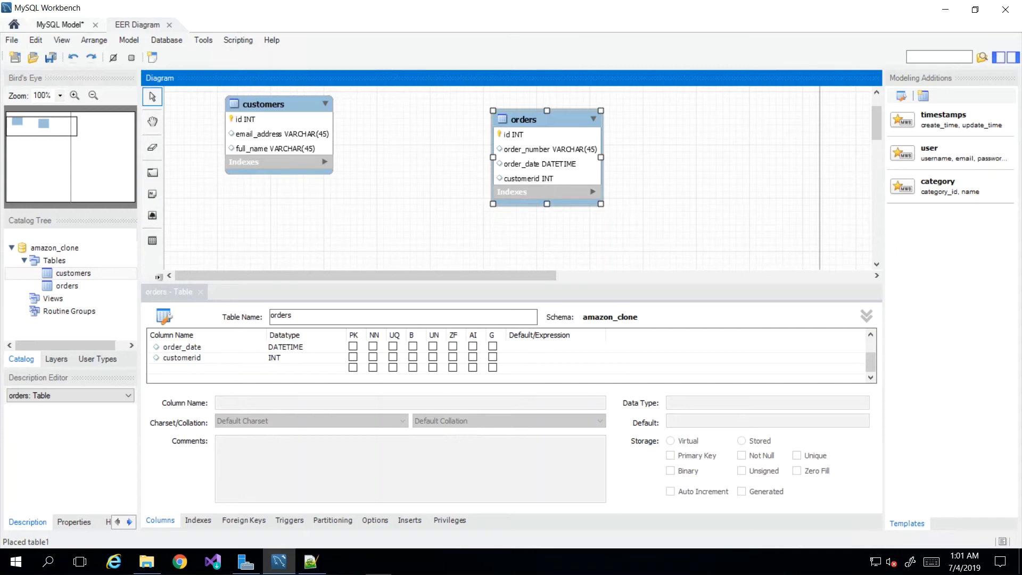
{"action": "key", "text": "Escape"}
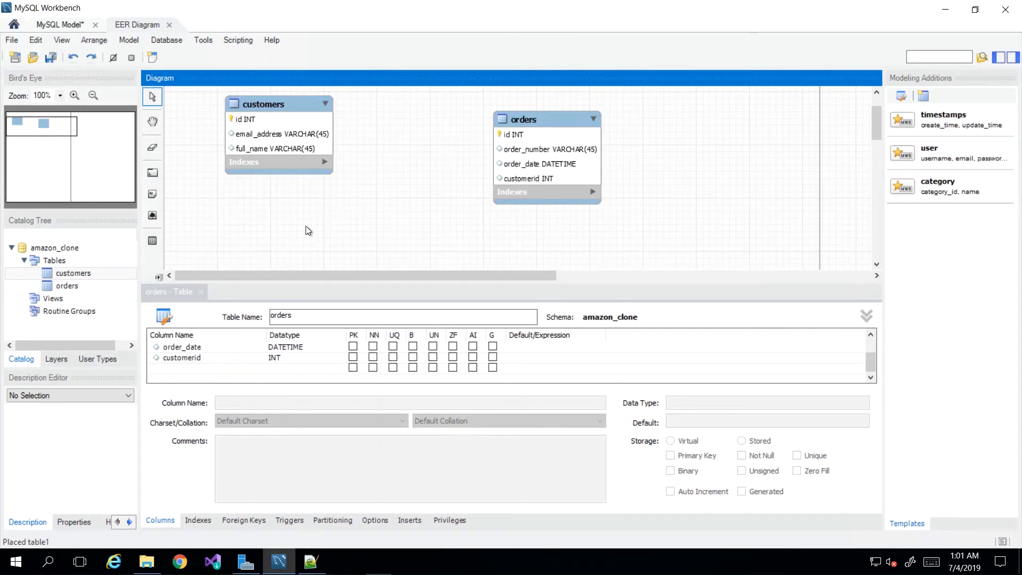
{"action": "left_click", "coordinate": [201, 292]}
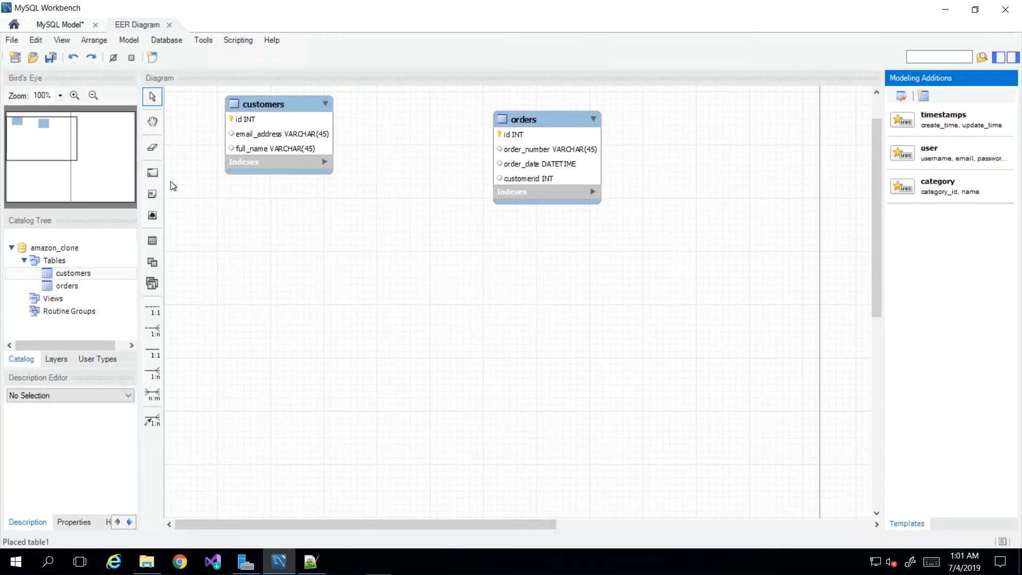
Place two blank tables in the empty area below customers and orders, and delete both of them.
{"action": "left_click", "coordinate": [152, 248]}
{"action": "left_click", "coordinate": [363, 288]}
{"action": "left_click", "coordinate": [153, 245]}
{"action": "left_click", "coordinate": [541, 285]}
{"action": "left_click", "coordinate": [400, 294]}
{"action": "key", "text": "Delete"}
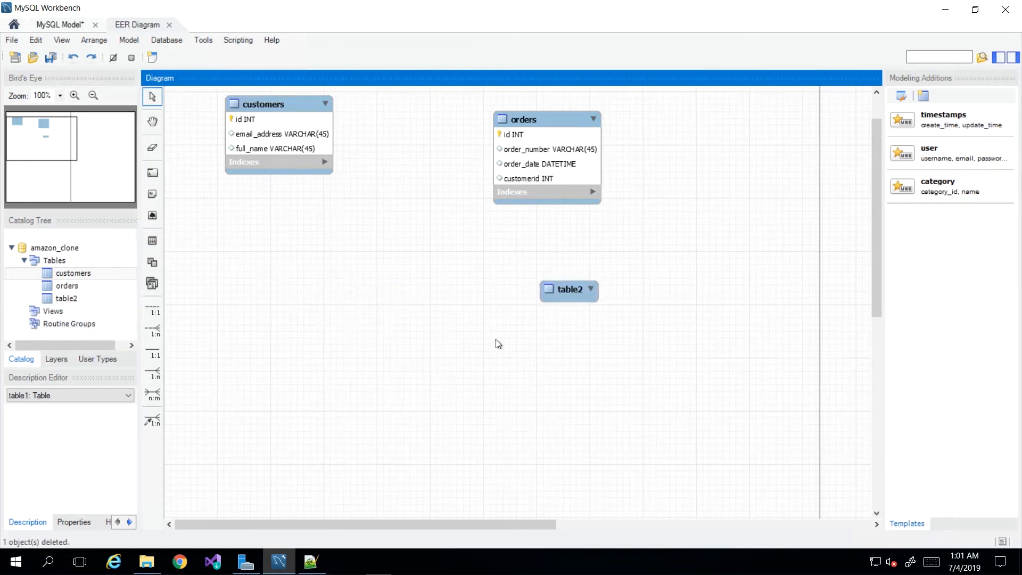
{"action": "left_click", "coordinate": [565, 294]}
{"action": "key", "text": "Delete"}
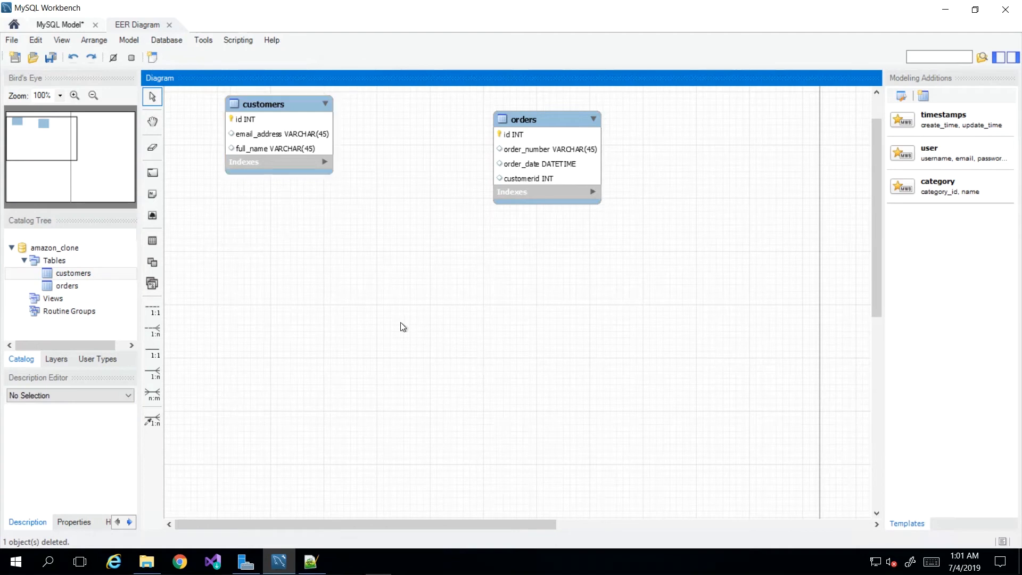
Start forward engineering the model using the stored connection Local instance wampmysqld64 and default options, advancing to the object selection.
{"action": "left_click", "coordinate": [170, 42]}
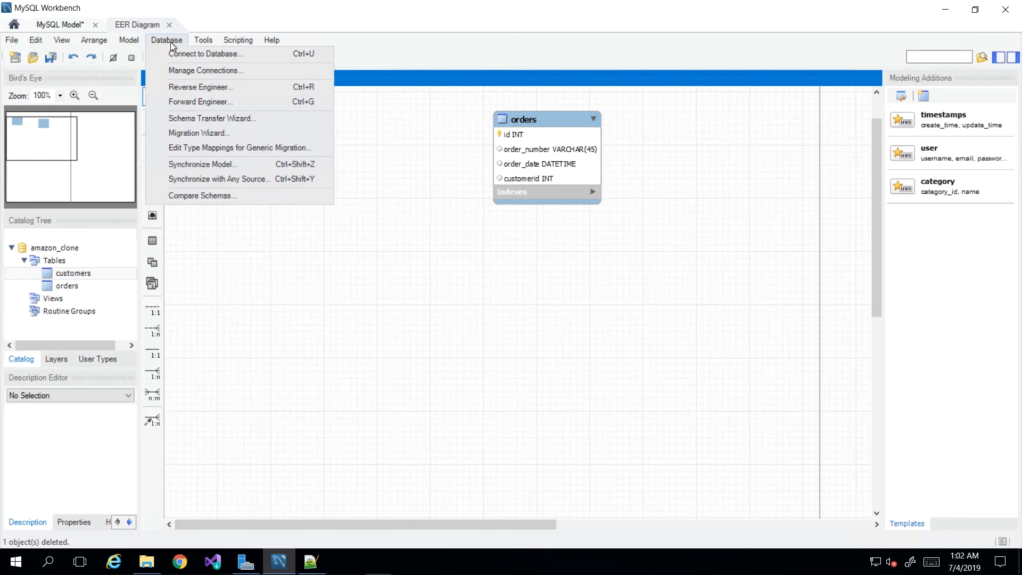
{"action": "left_click", "coordinate": [199, 102]}
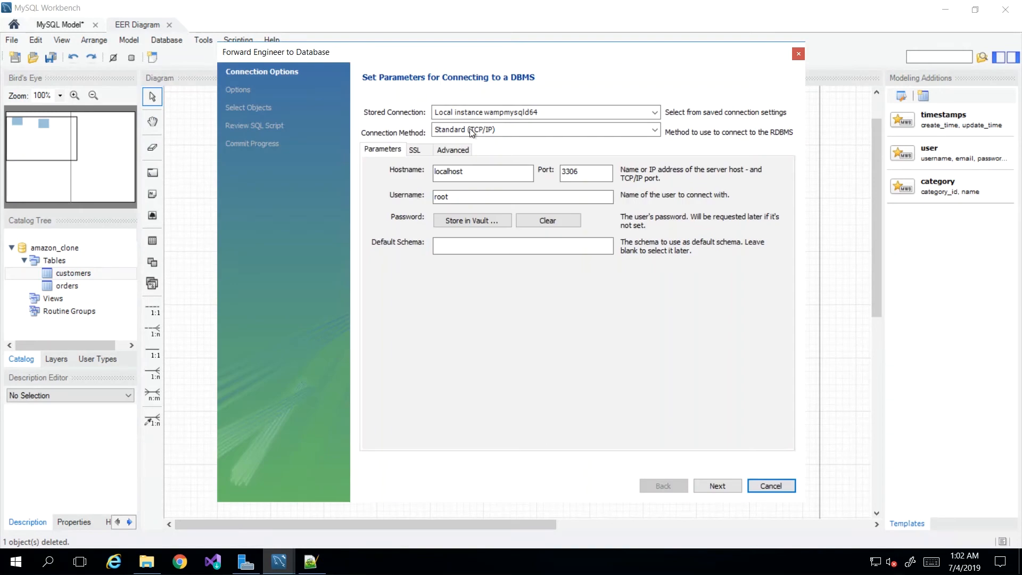
{"action": "left_click", "coordinate": [515, 114]}
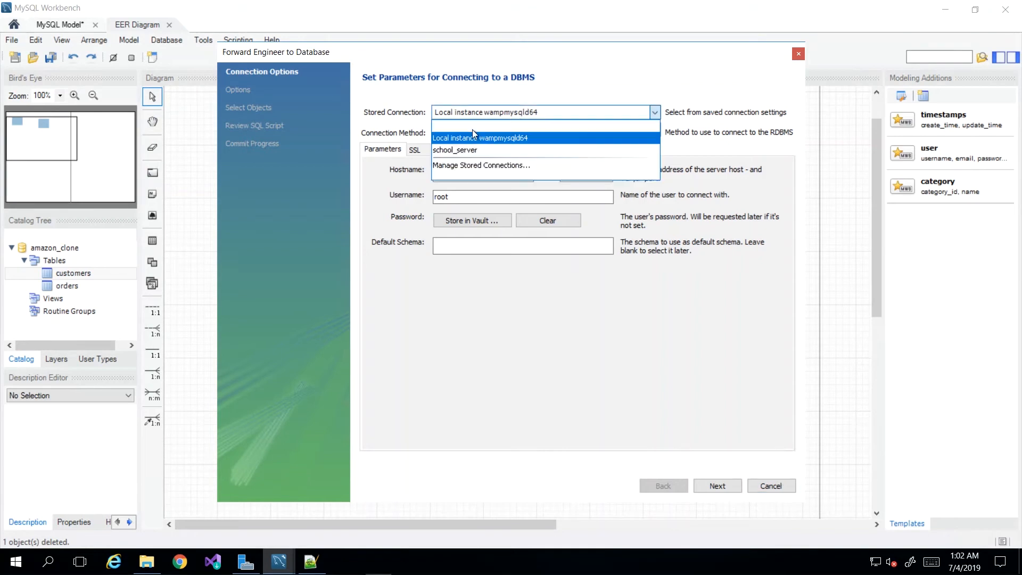
{"action": "left_click", "coordinate": [457, 136]}
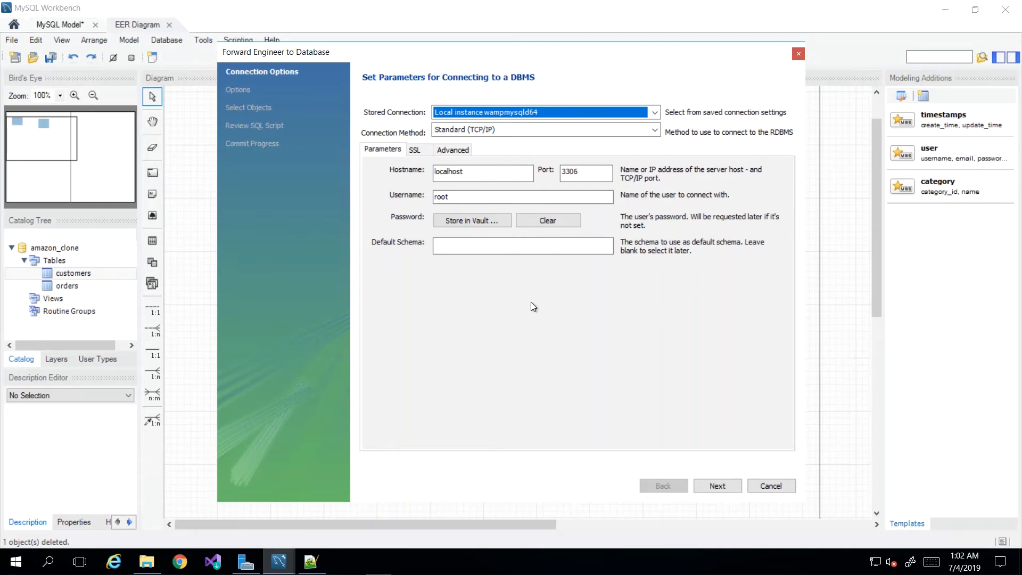
{"action": "left_click", "coordinate": [717, 485]}
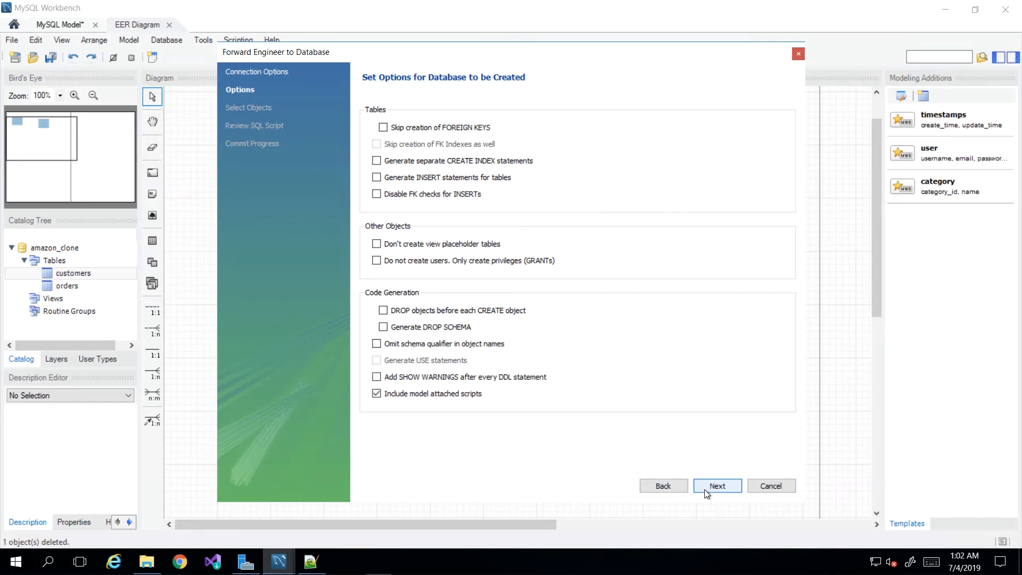
{"action": "left_click", "coordinate": [718, 485]}
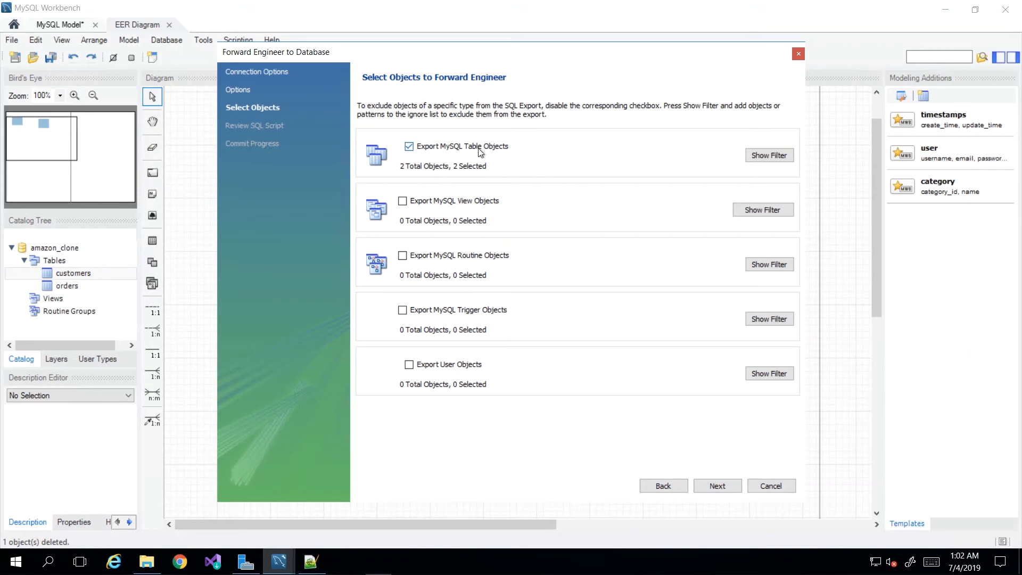
{"action": "left_click", "coordinate": [441, 367]}
{"action": "left_click", "coordinate": [444, 314]}
{"action": "left_click", "coordinate": [449, 256]}
{"action": "left_click", "coordinate": [453, 203]}
{"action": "left_click", "coordinate": [435, 368]}
{"action": "left_click", "coordinate": [442, 311]}
{"action": "left_click", "coordinate": [447, 260]}
{"action": "left_click", "coordinate": [403, 201]}
Generate the SQL script for the table objects and examine its CREATE SCHEMA IF NOT EXISTS statement for amazon_clone.
{"action": "left_click", "coordinate": [716, 486]}
{"action": "left_click", "coordinate": [474, 223]}
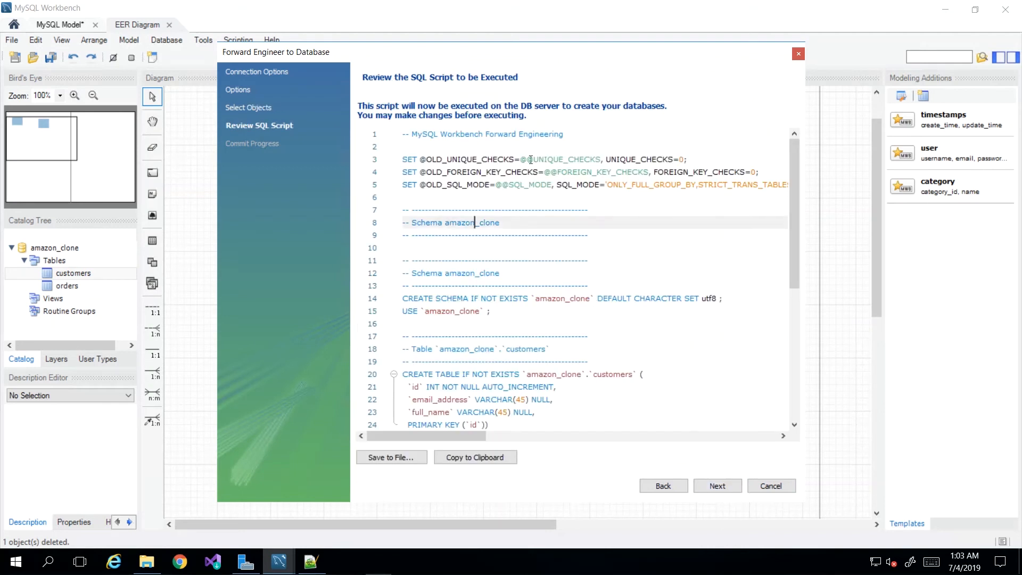
{"action": "left_click", "coordinate": [619, 201]}
{"action": "scroll", "coordinate": [592, 265], "scroll_direction": "down", "scroll_amount": 1}
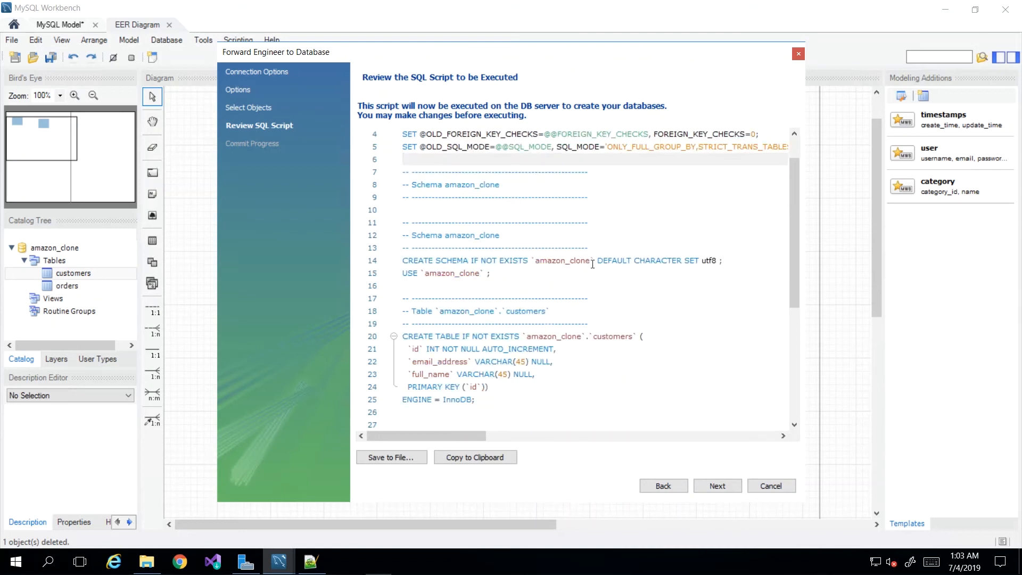
{"action": "double_click", "coordinate": [439, 260]}
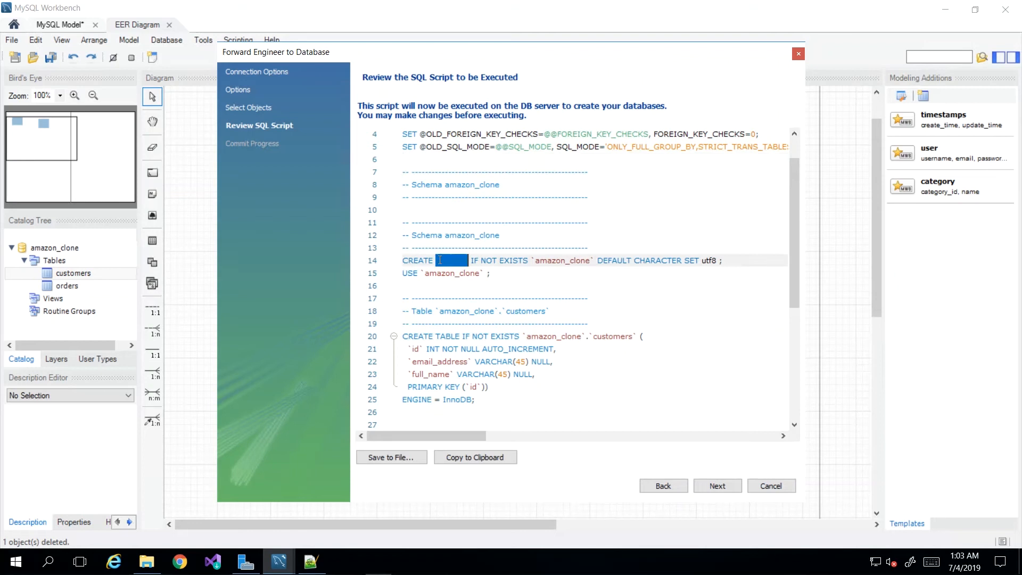
{"action": "left_click", "coordinate": [490, 283]}
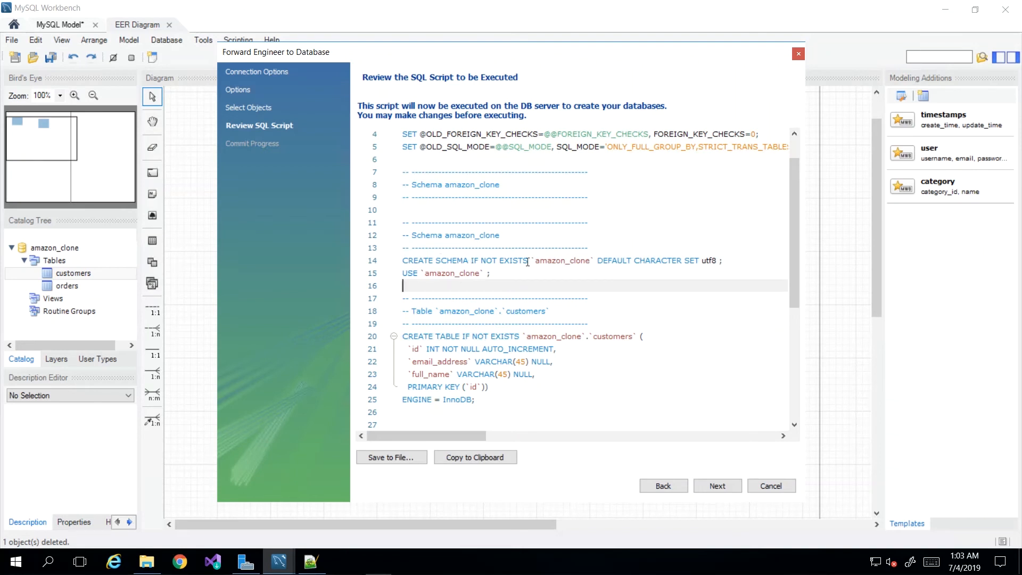
{"action": "double_click", "coordinate": [557, 260]}
{"action": "left_click", "coordinate": [460, 256]}
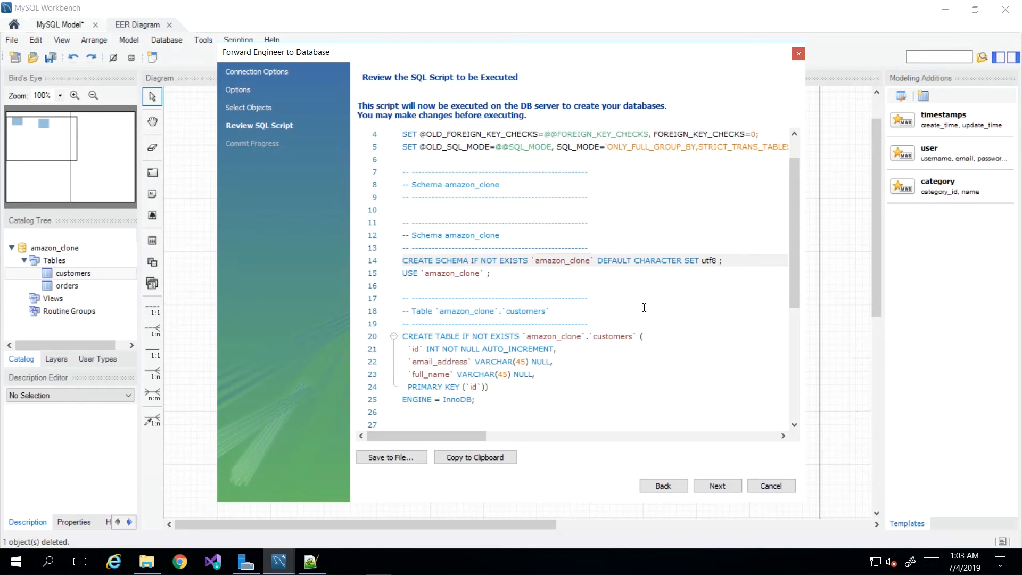
{"action": "left_click_drag", "start_coordinate": [471, 260], "coordinate": [528, 263]}
{"action": "left_click", "coordinate": [527, 273]}
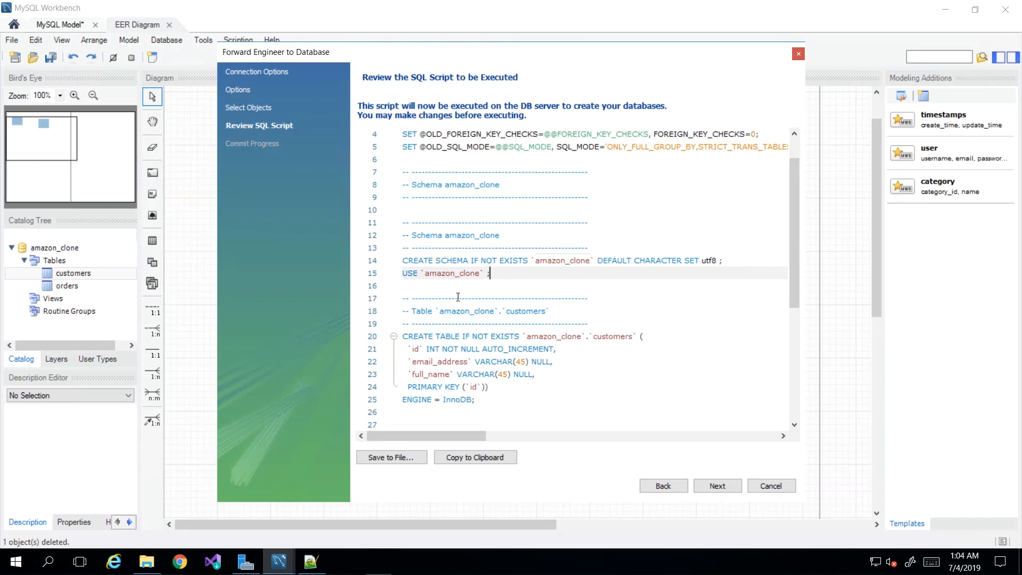
Examine the script's customers and orders CREATE TABLE statements and the default character set of the schema.
{"action": "left_click_drag", "start_coordinate": [437, 336], "coordinate": [459, 337]}
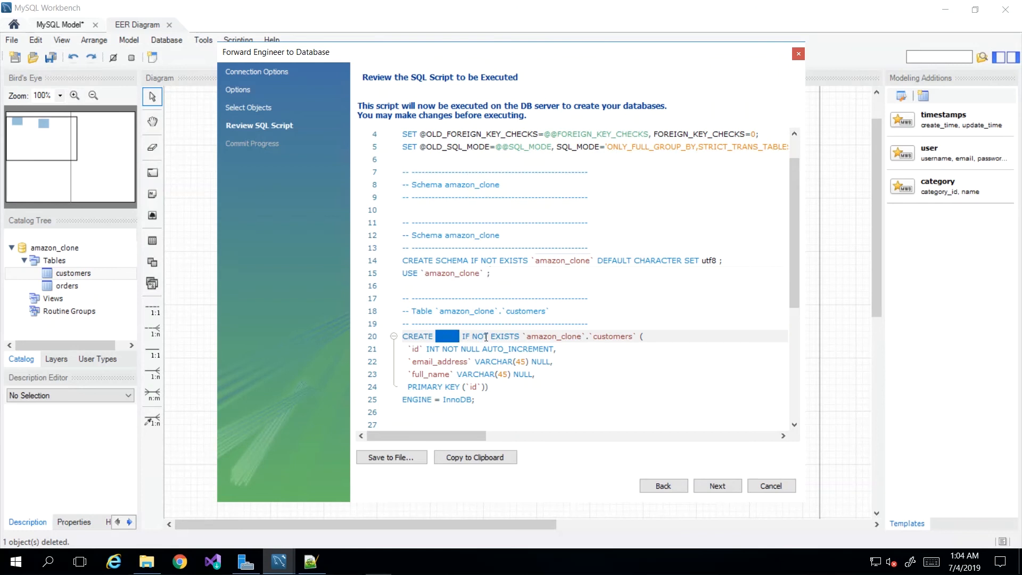
{"action": "double_click", "coordinate": [551, 336]}
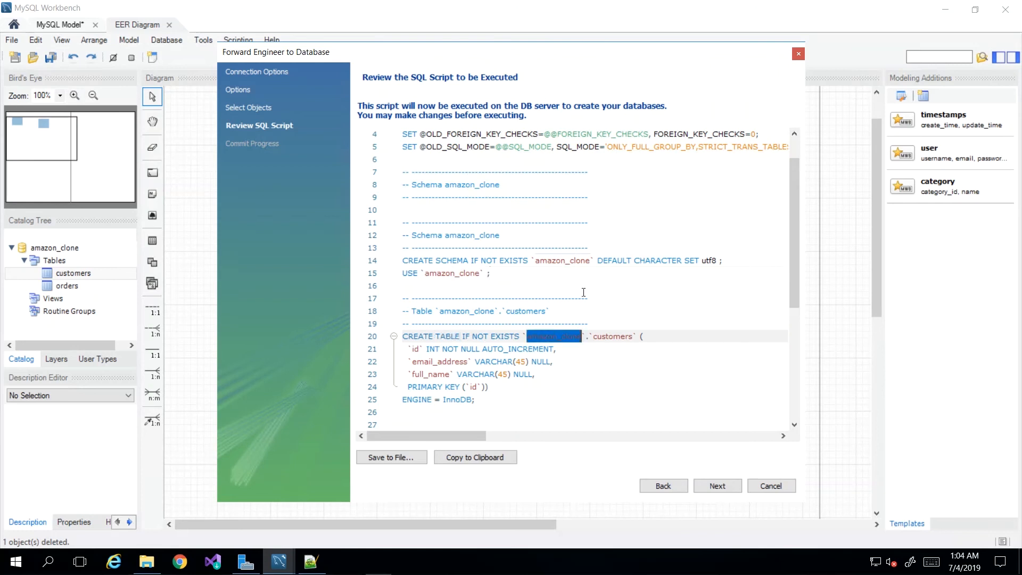
{"action": "left_click", "coordinate": [584, 297]}
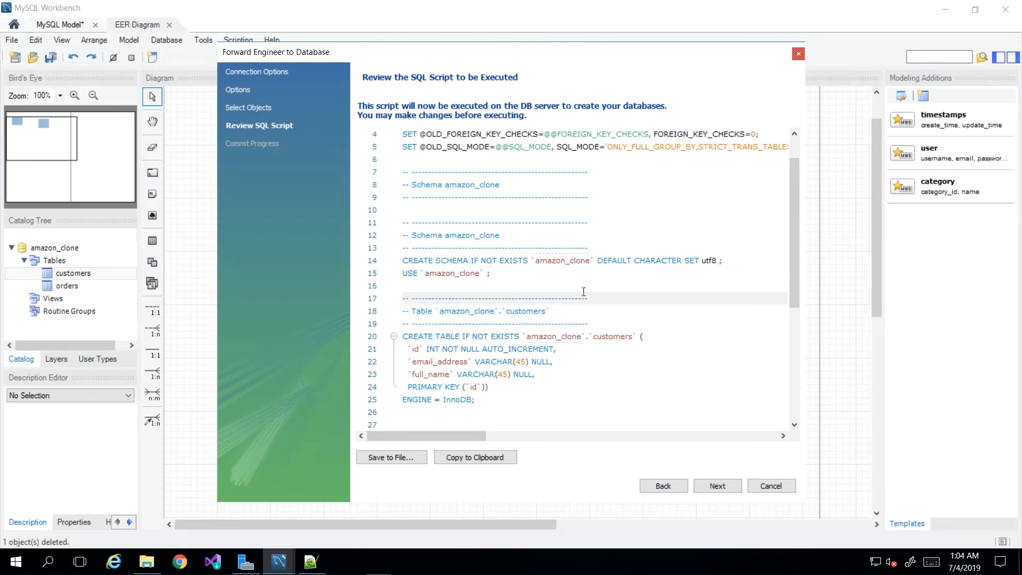
{"action": "left_click", "coordinate": [600, 273]}
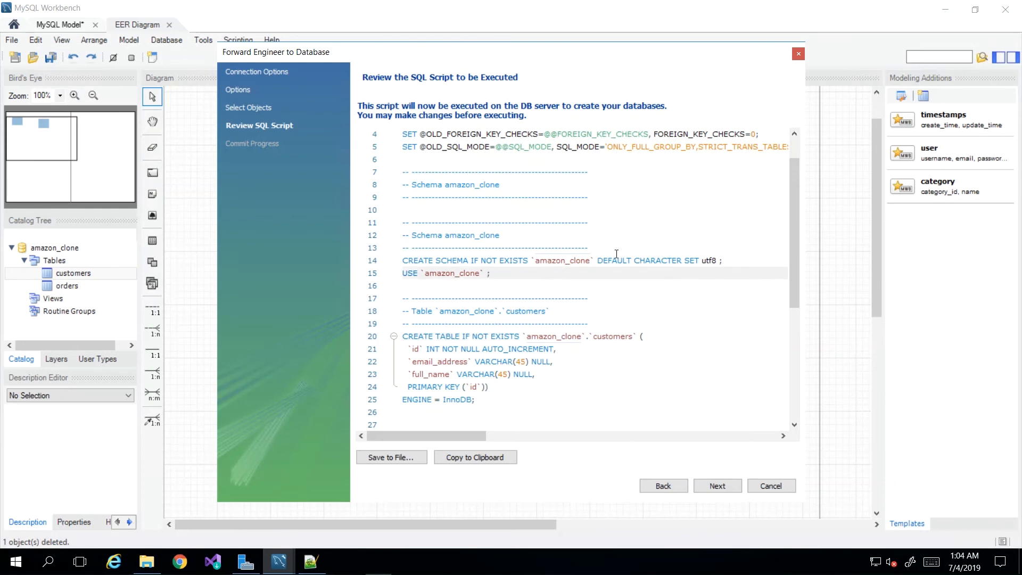
{"action": "left_click_drag", "start_coordinate": [597, 261], "coordinate": [633, 260]}
{"action": "double_click", "coordinate": [666, 260]}
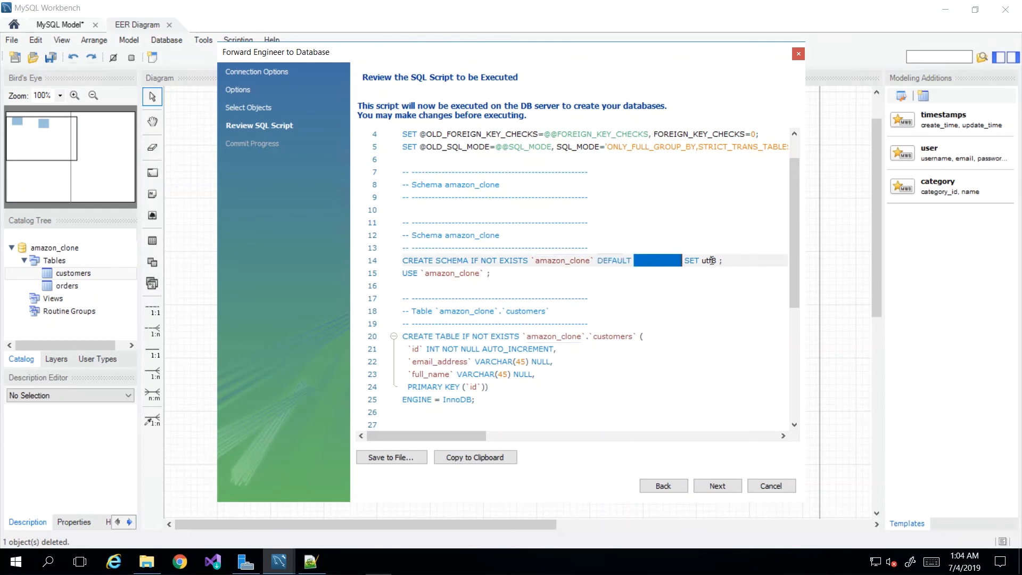
{"action": "double_click", "coordinate": [706, 260]}
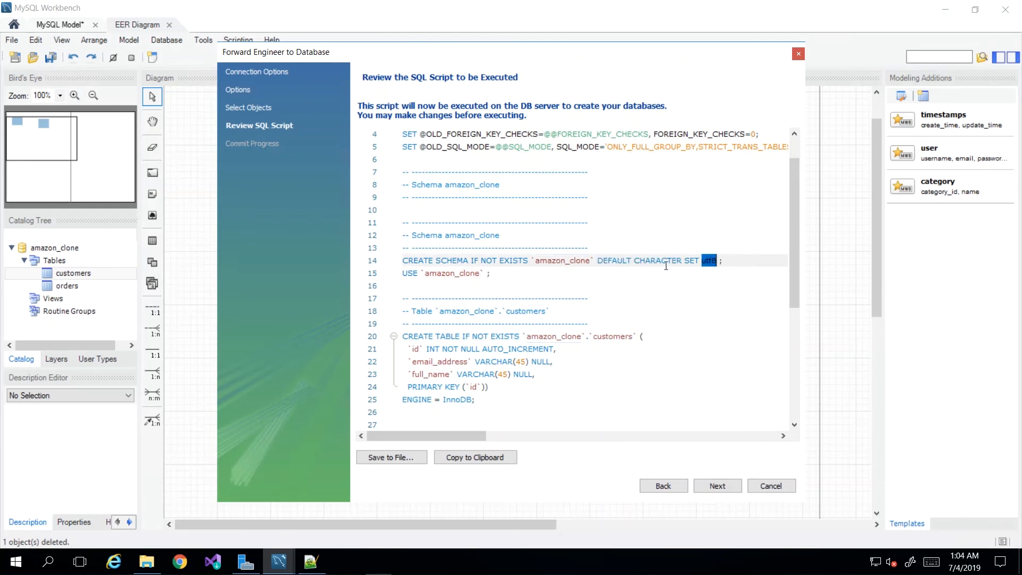
{"action": "left_click", "coordinate": [677, 294]}
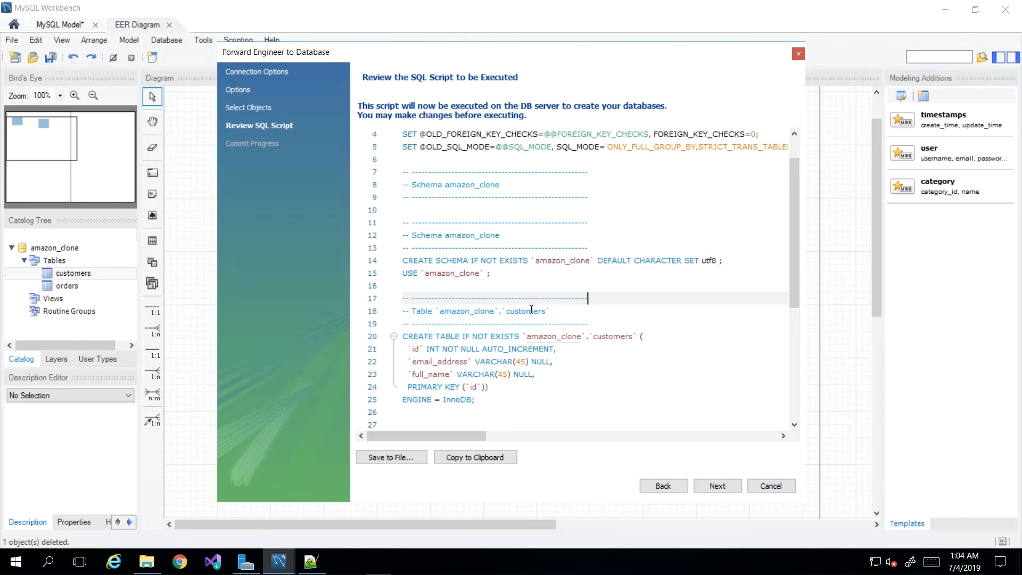
{"action": "left_click", "coordinate": [543, 275]}
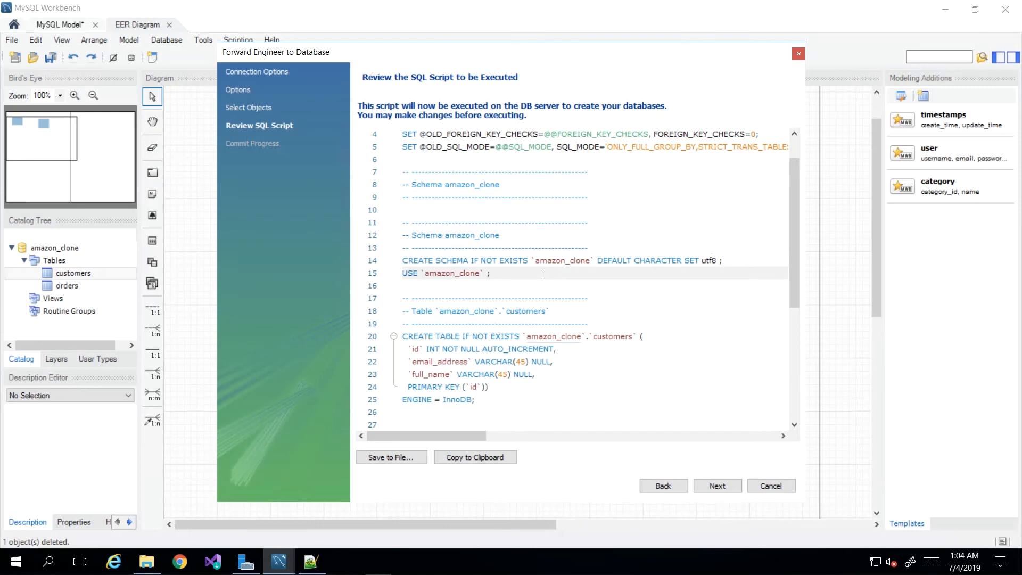
{"action": "scroll", "coordinate": [546, 275], "scroll_direction": "down", "scroll_amount": 1}
{"action": "scroll", "coordinate": [565, 286], "scroll_direction": "down", "scroll_amount": 4}
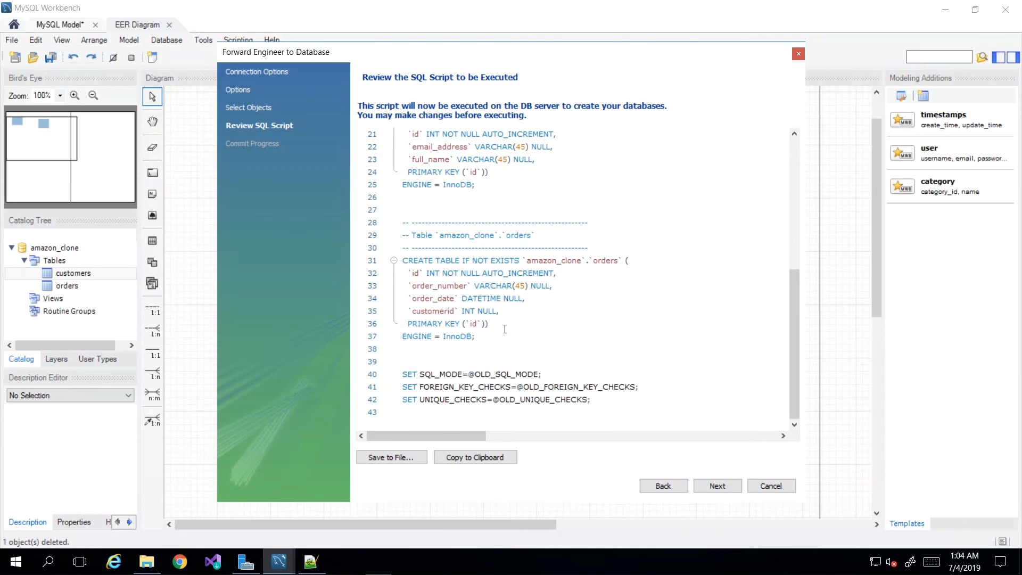
{"action": "scroll", "coordinate": [504, 328], "scroll_direction": "up", "scroll_amount": 7}
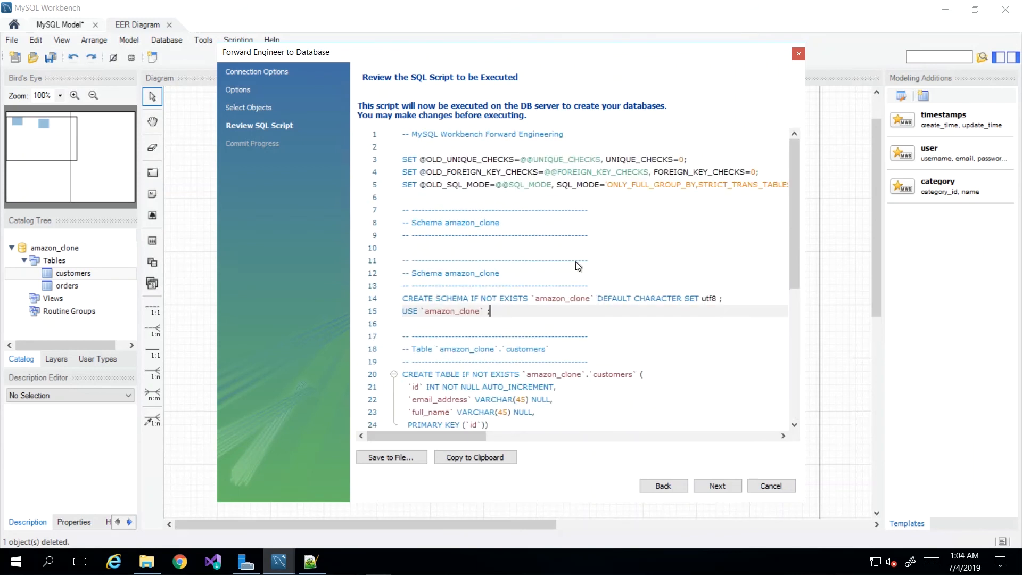
{"action": "left_click", "coordinate": [568, 286]}
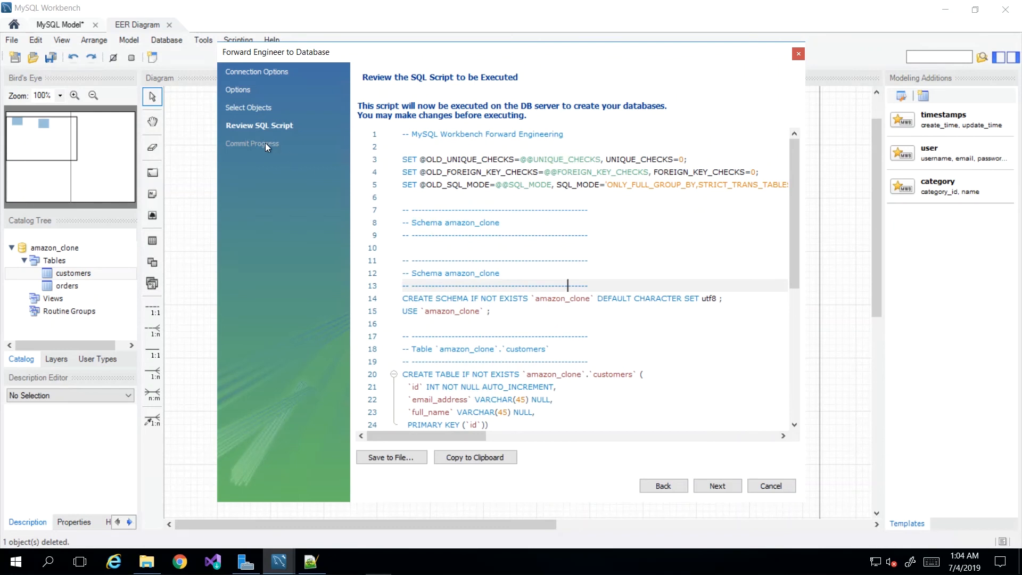
Copy the generated forward engineering SQL script to the clipboard without saving it to a file.
{"action": "left_click", "coordinate": [478, 458]}
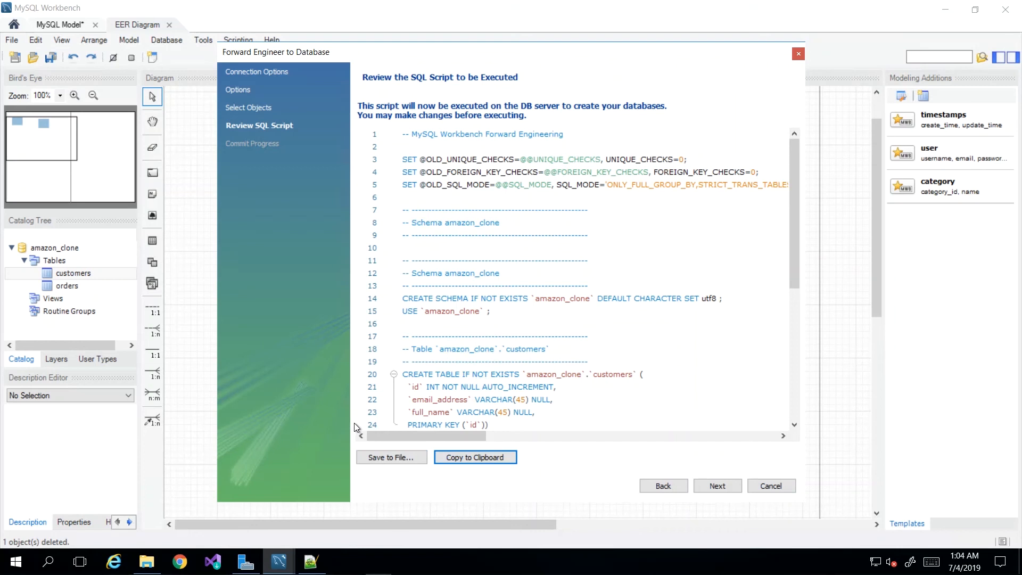
{"action": "left_click", "coordinate": [388, 457]}
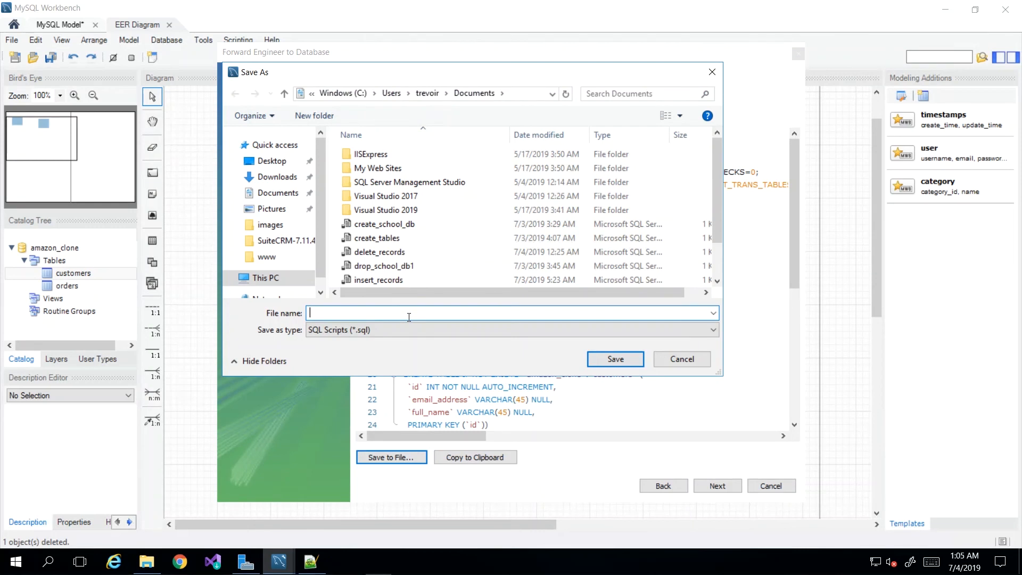
{"action": "left_click", "coordinate": [682, 359]}
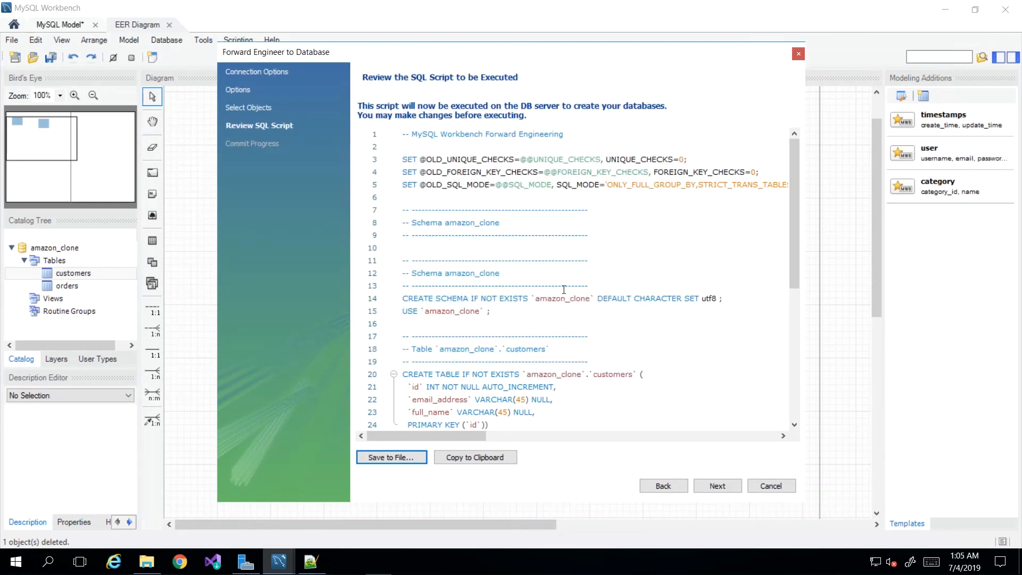
{"action": "left_click", "coordinate": [527, 272]}
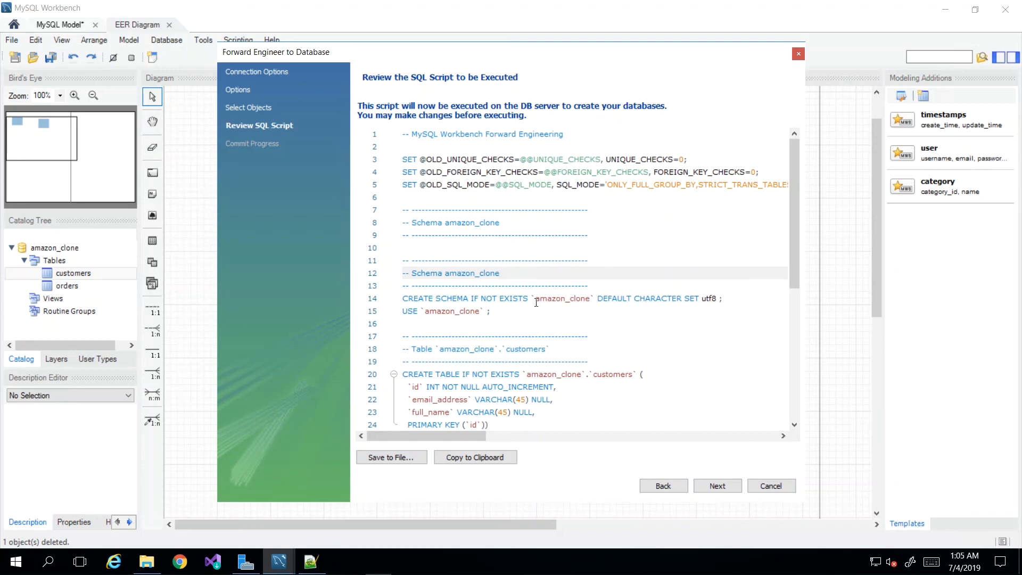
{"action": "left_click", "coordinate": [477, 459]}
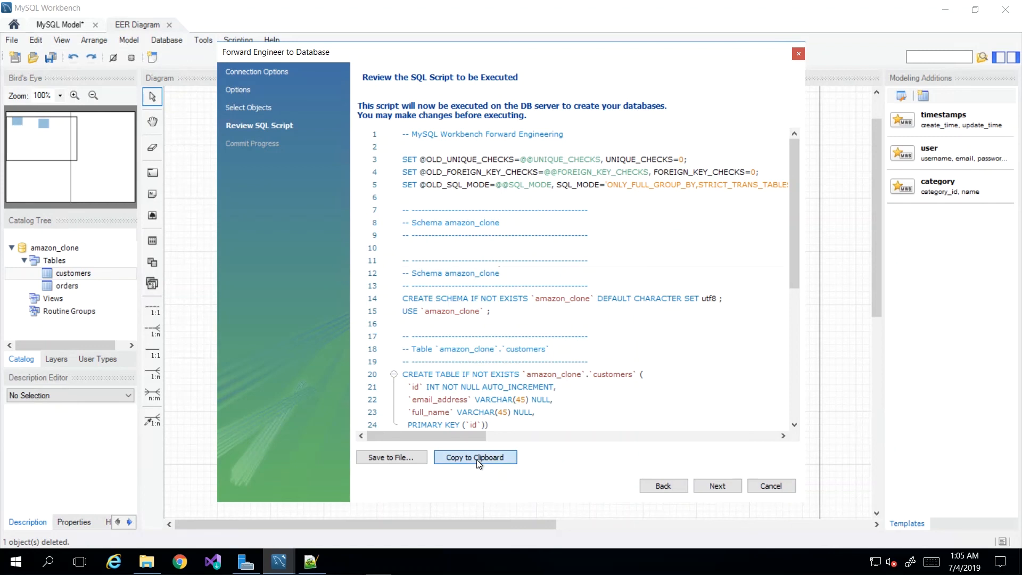
Execute the forward engineering script on the database server and close the wizard once its tasks are done.
{"action": "left_click", "coordinate": [717, 487]}
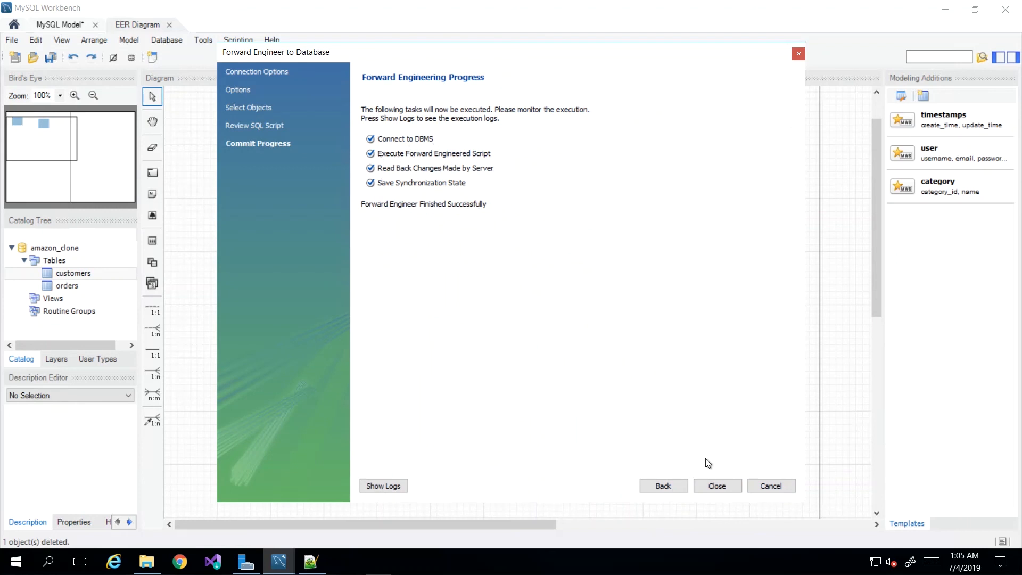
{"action": "left_click", "coordinate": [707, 480]}
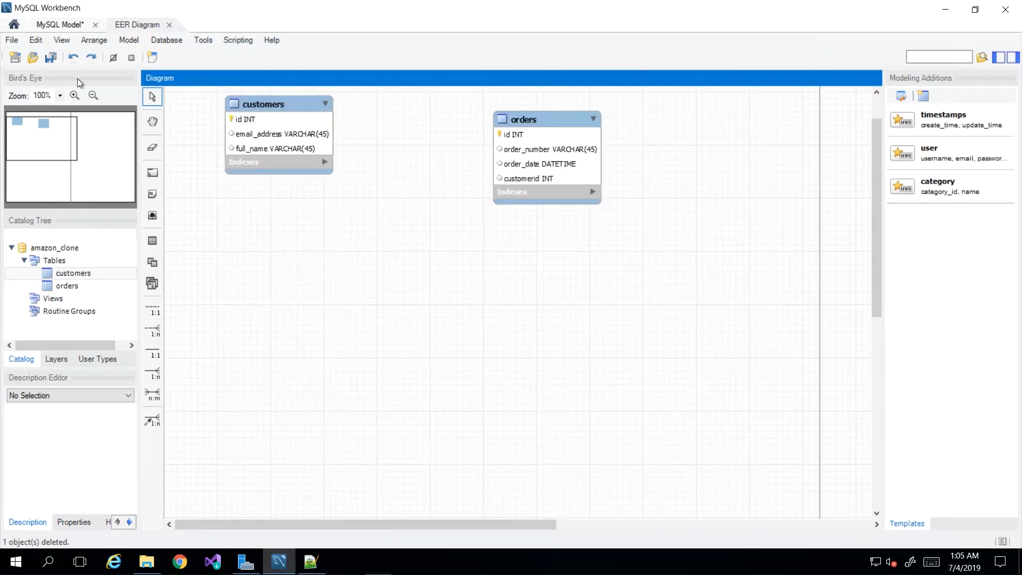
Open the Local instance wampmysqld64 connection and expand the amazon_clone schema to list its tables.
{"action": "left_click", "coordinate": [15, 27]}
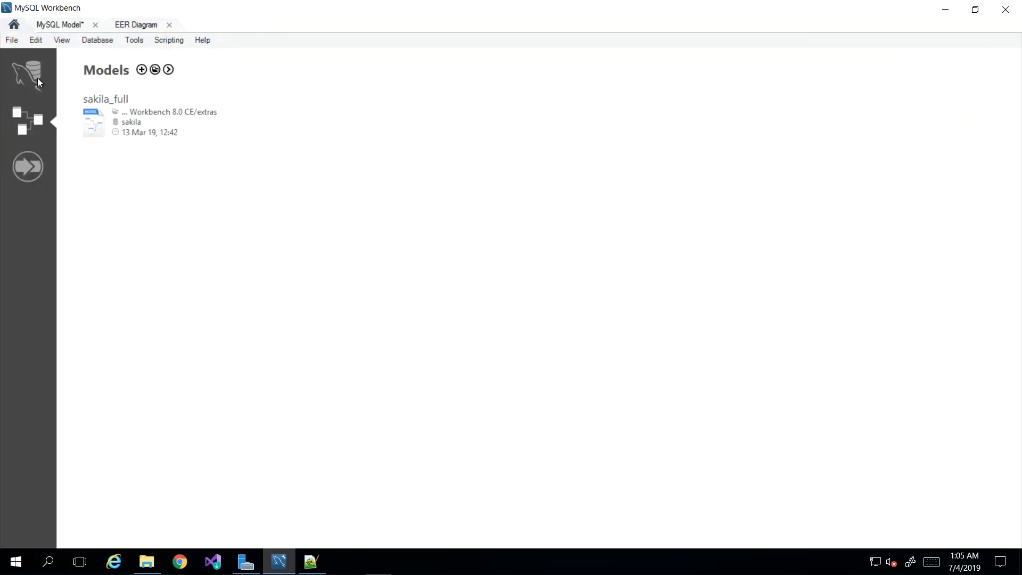
{"action": "left_click", "coordinate": [154, 328]}
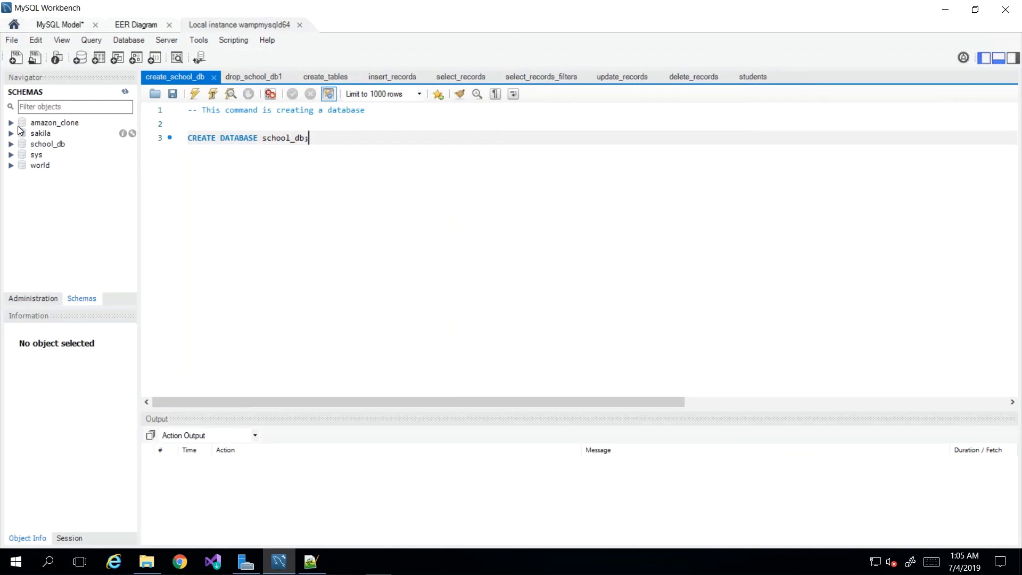
{"action": "left_click", "coordinate": [37, 124]}
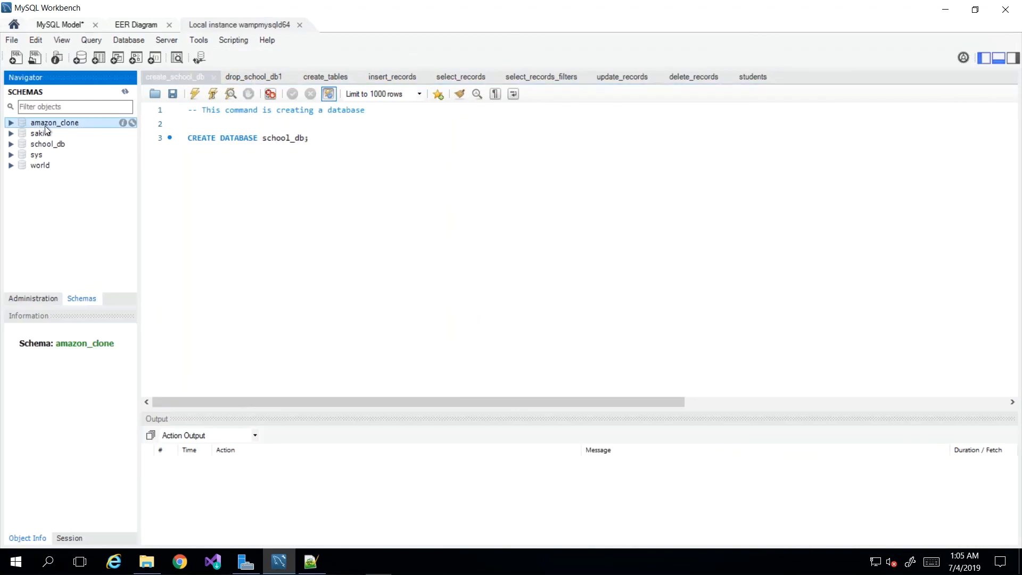
{"action": "left_click", "coordinate": [11, 123]}
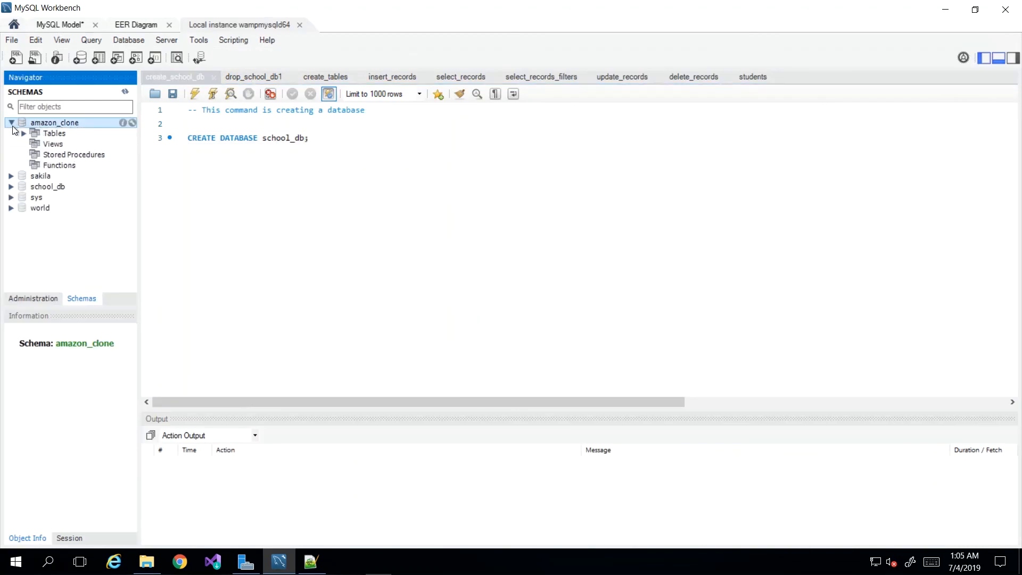
{"action": "left_click", "coordinate": [24, 133]}
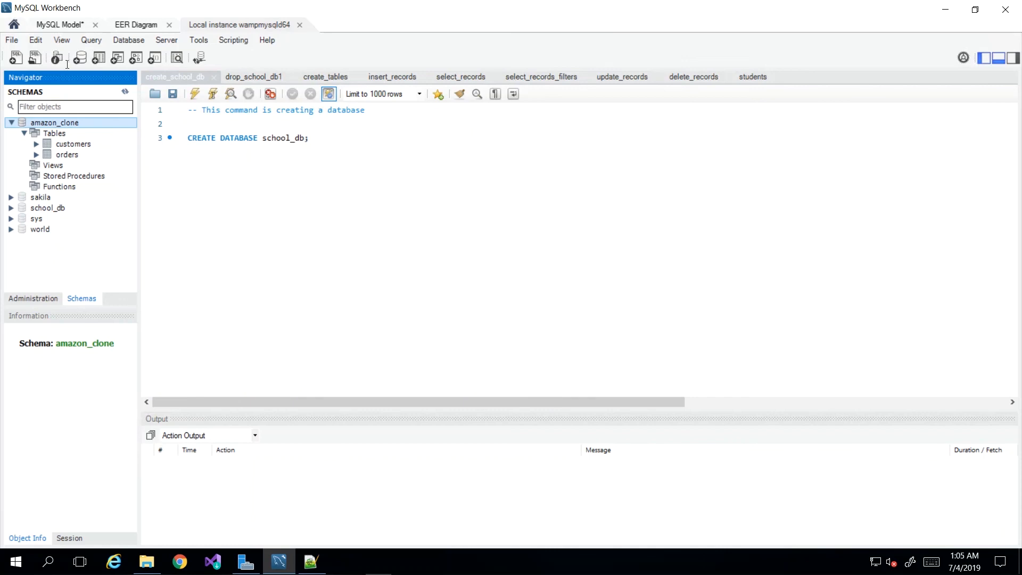
Compare the EER diagram's tables with those of the amazon_clone schema on the local server.
{"action": "left_click", "coordinate": [111, 24]}
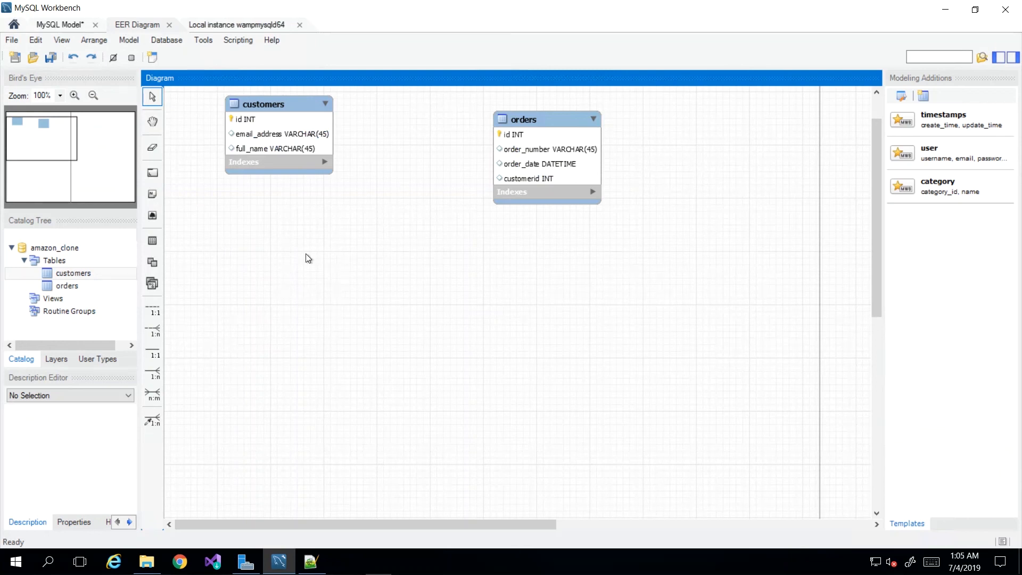
{"action": "left_click", "coordinate": [198, 28]}
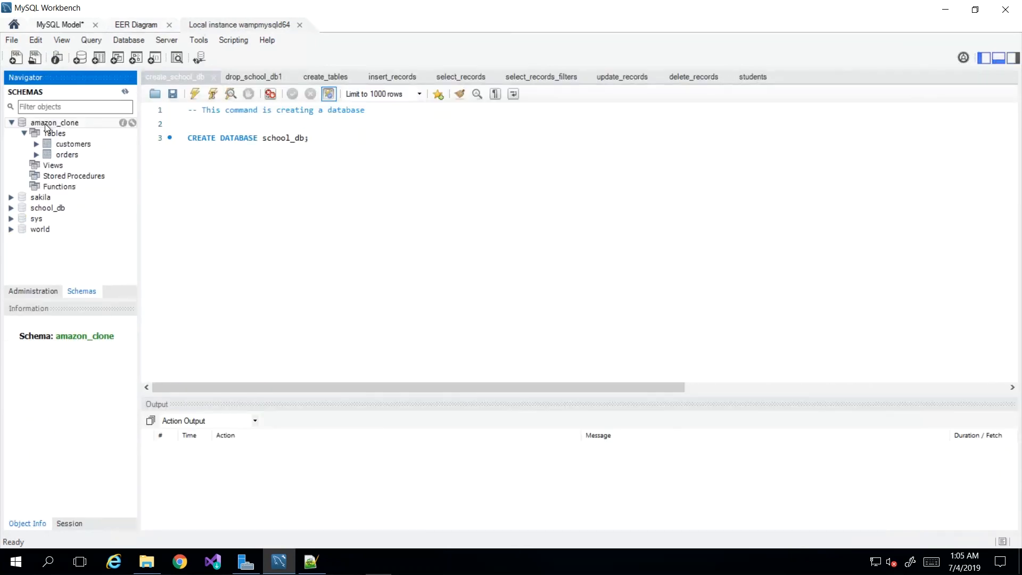
{"action": "left_click", "coordinate": [36, 124]}
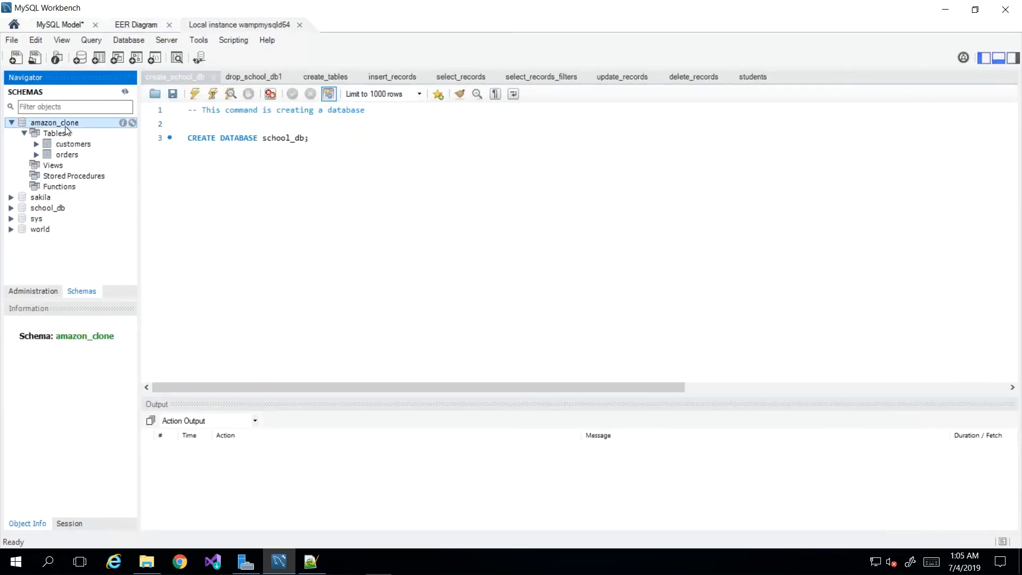